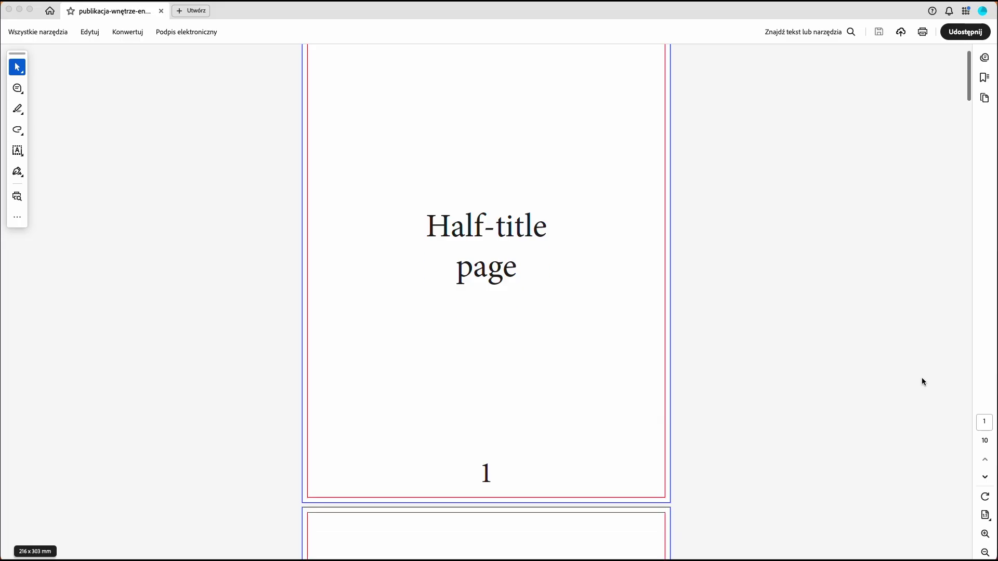
- Scroll down through the publication PDF from page 2 past page 3
scroll(922, 378, "down", 8)
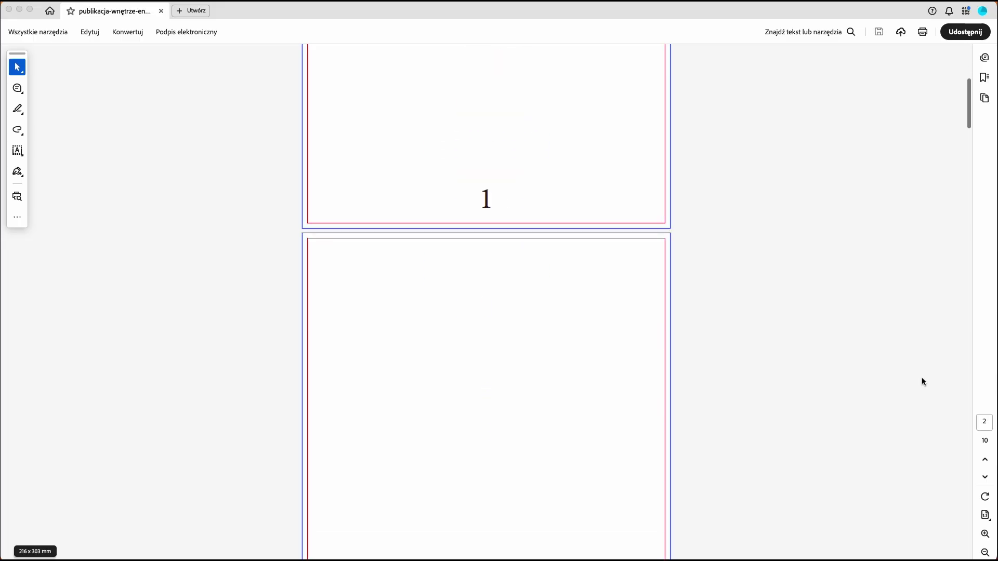
scroll(922, 379, "down", 15)
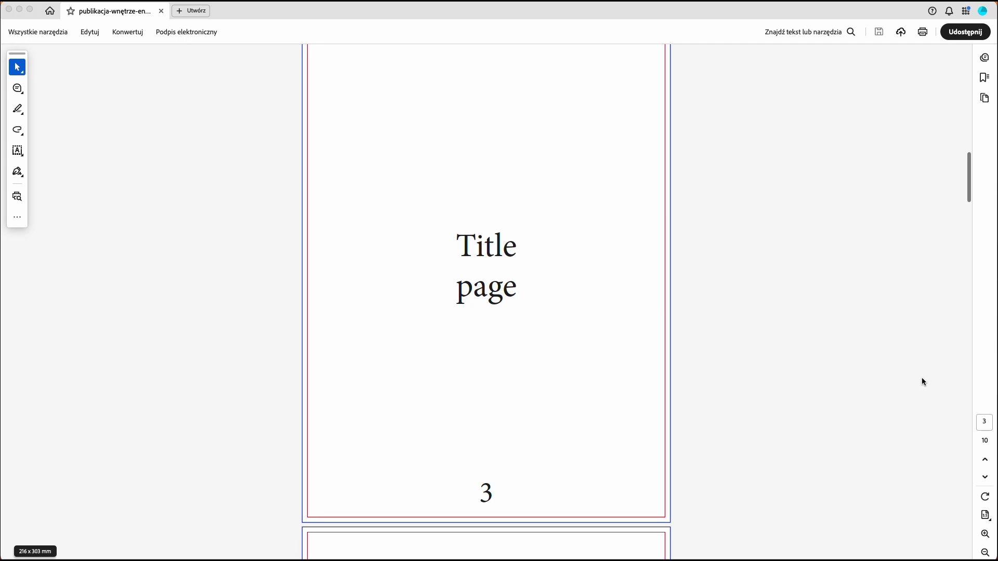
scroll(922, 377, "down", 10)
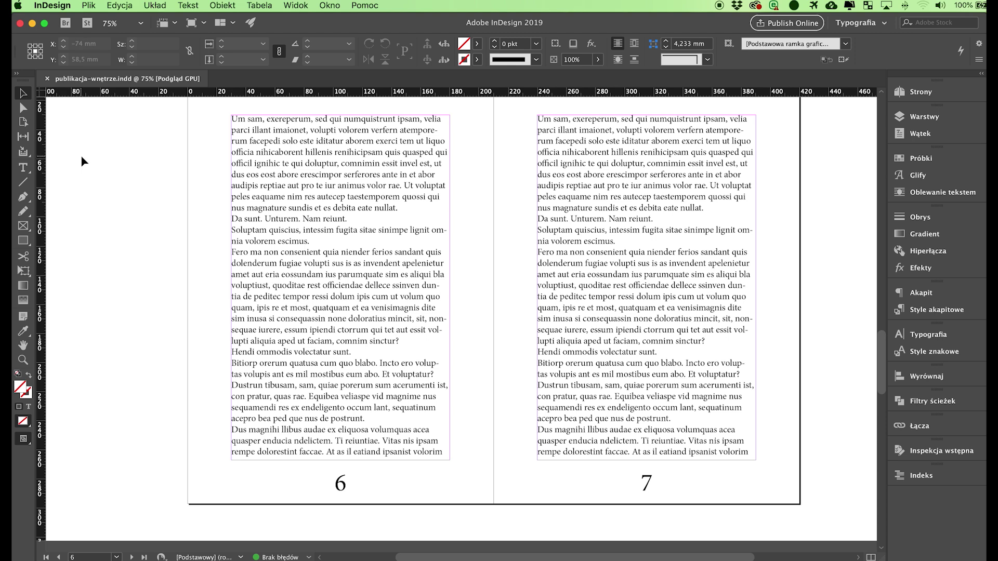
- Export the document as Adobe PDF (Druk) to publikacja-wnętrze.pdf in the publikacja druk folder
left_click(88, 5)
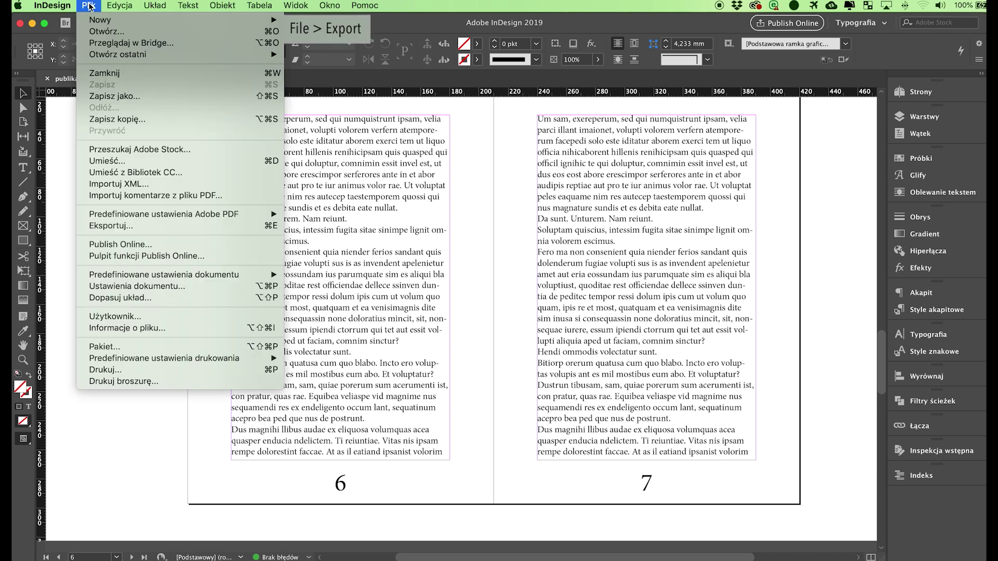
left_click(120, 227)
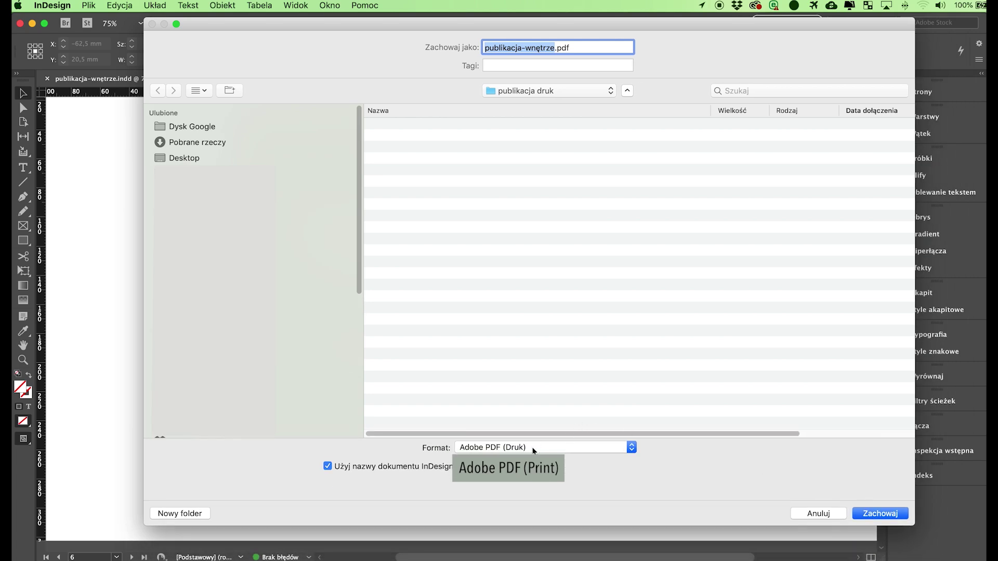
left_click(879, 515)
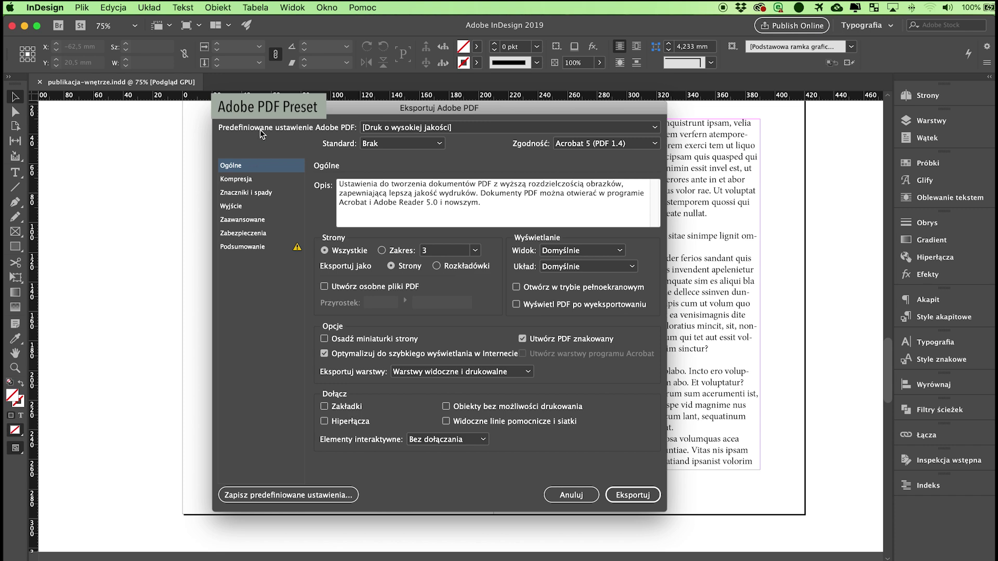
- Choose the [Jakość drukarska] preset with standard Brak and Acrobat 4 (PDF 1.3) compatibility
left_click(382, 127)
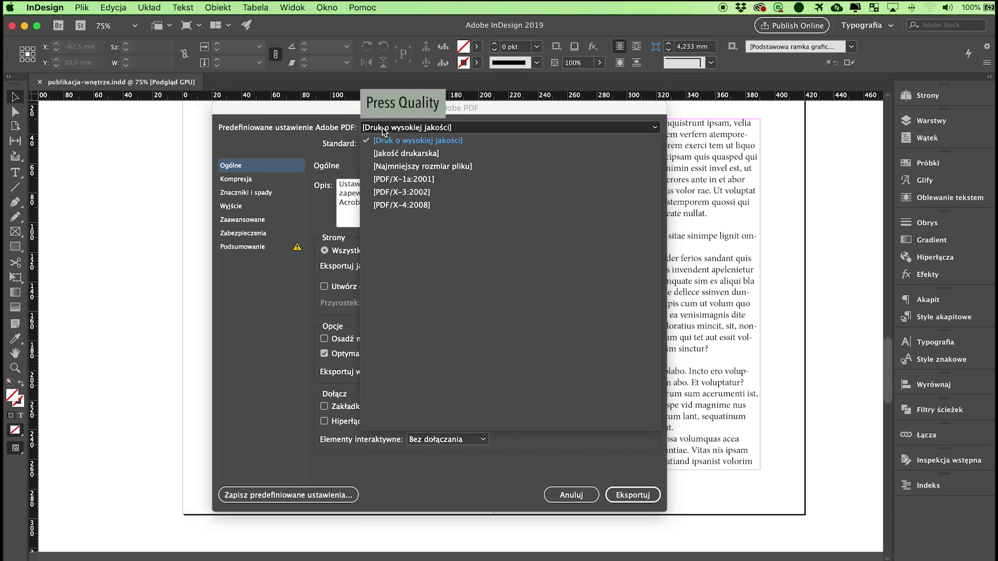
left_click(392, 152)
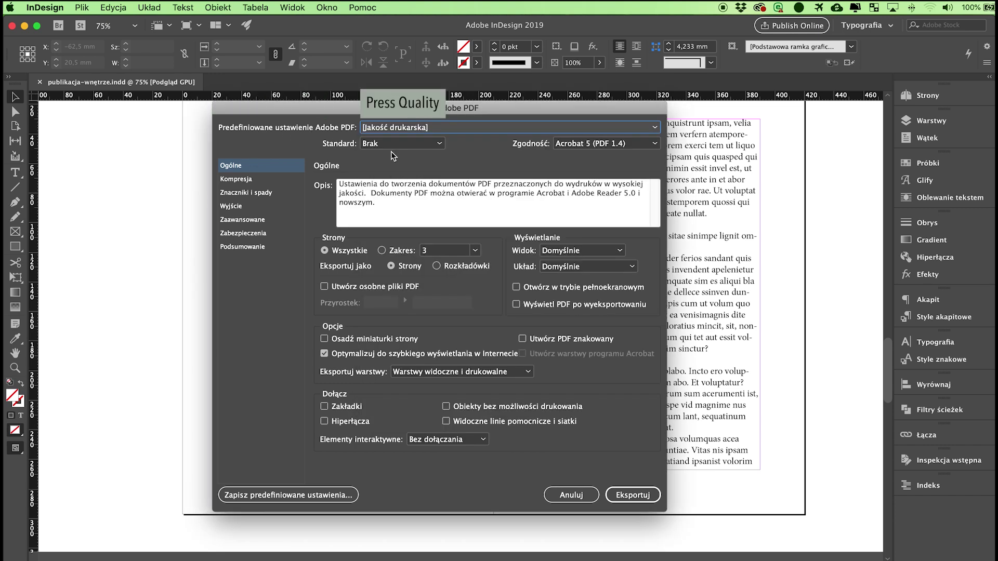
left_click(400, 144)
left_click(416, 153)
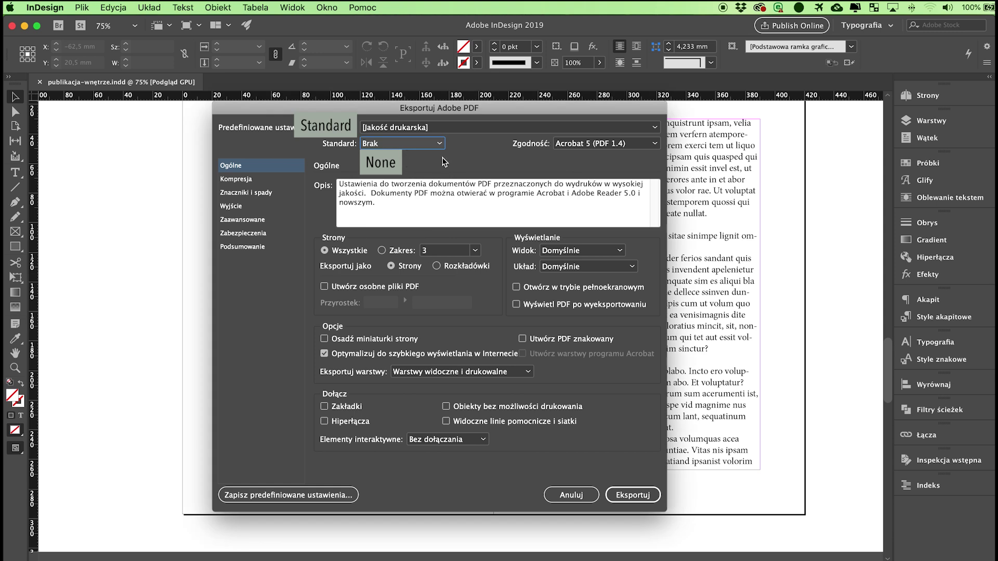
left_click(572, 143)
left_click(574, 160)
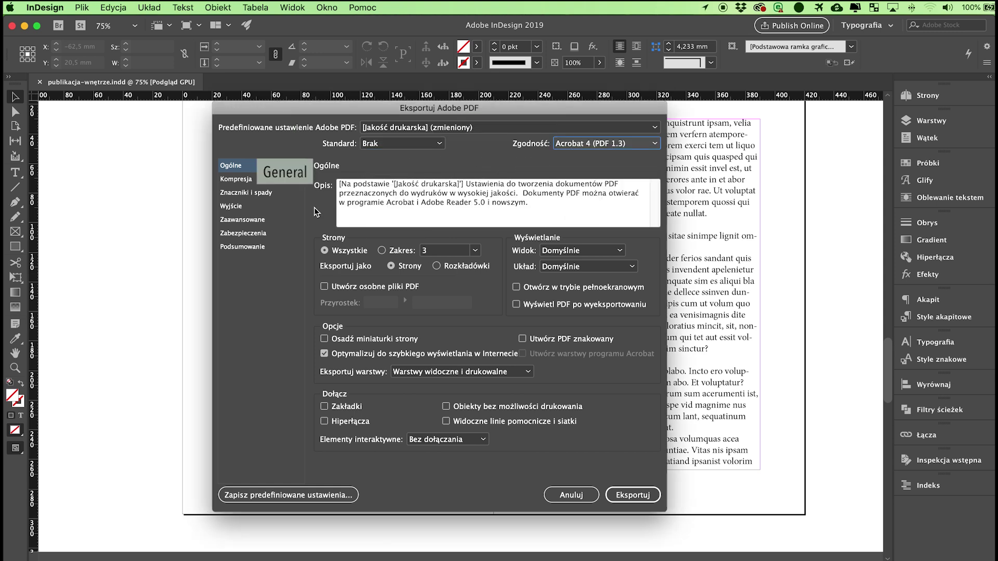
- Export all pages individually, visible and printable layers, fast web view off, no interactive elements
left_click(325, 252)
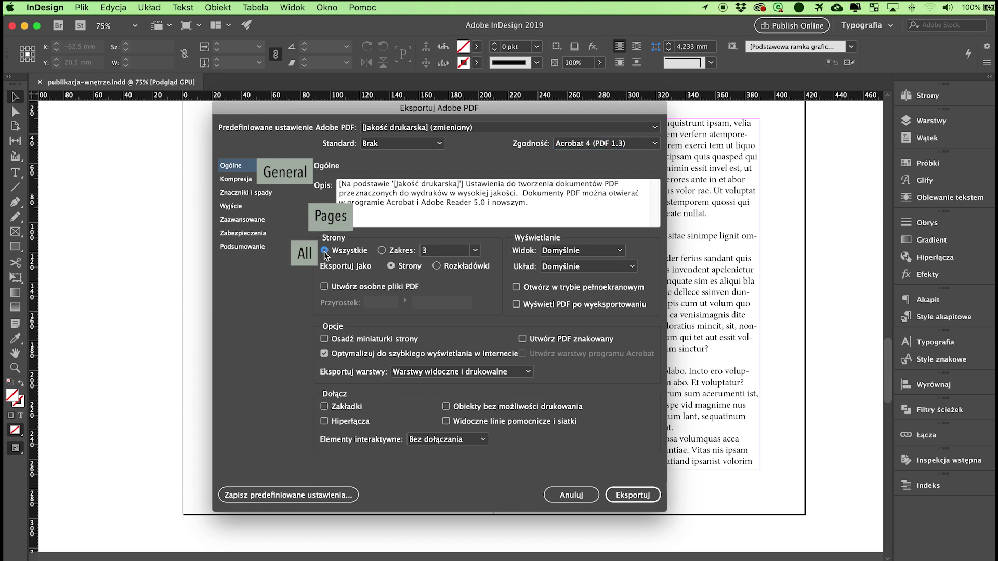
left_click(392, 266)
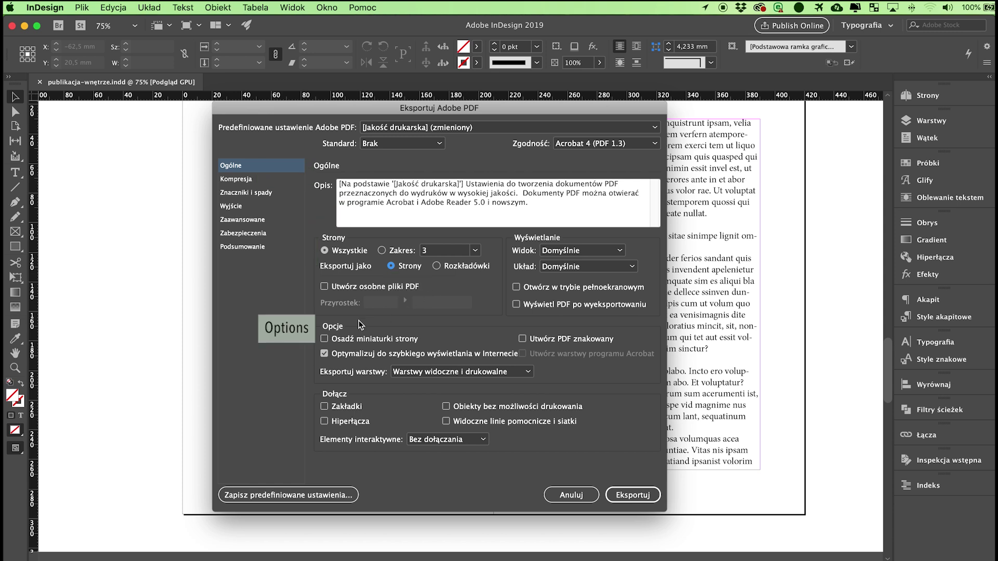
left_click(409, 374)
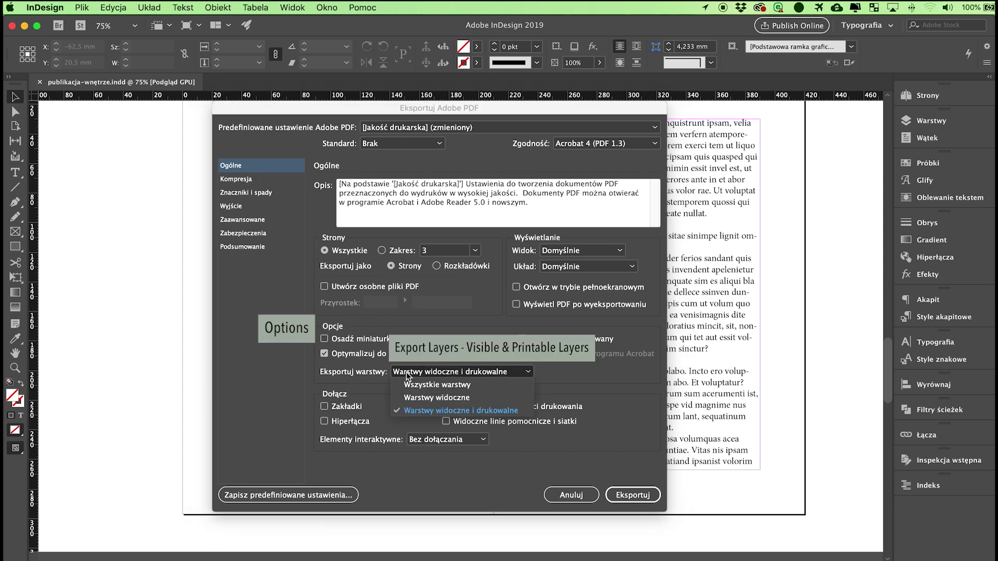
left_click(414, 410)
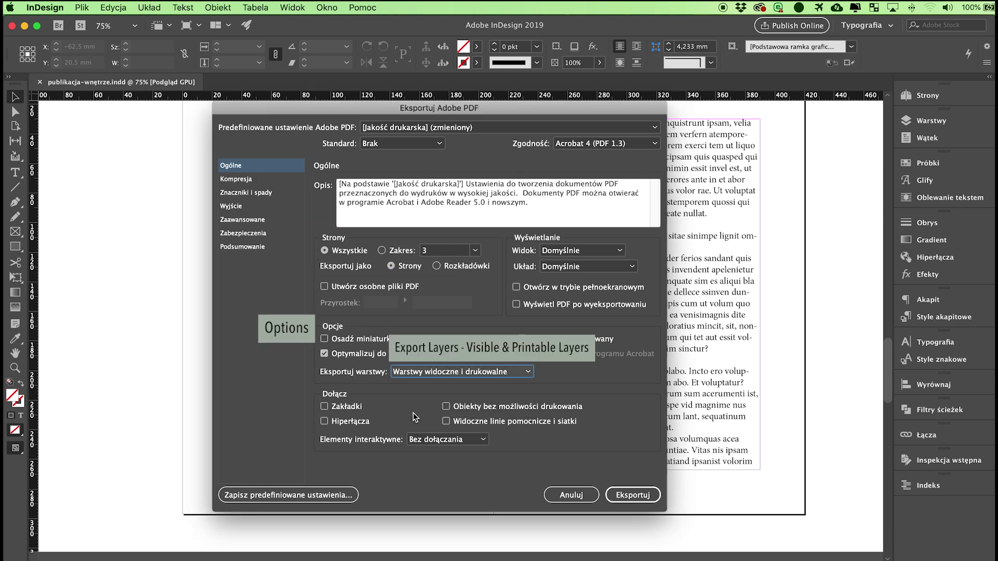
left_click(325, 353)
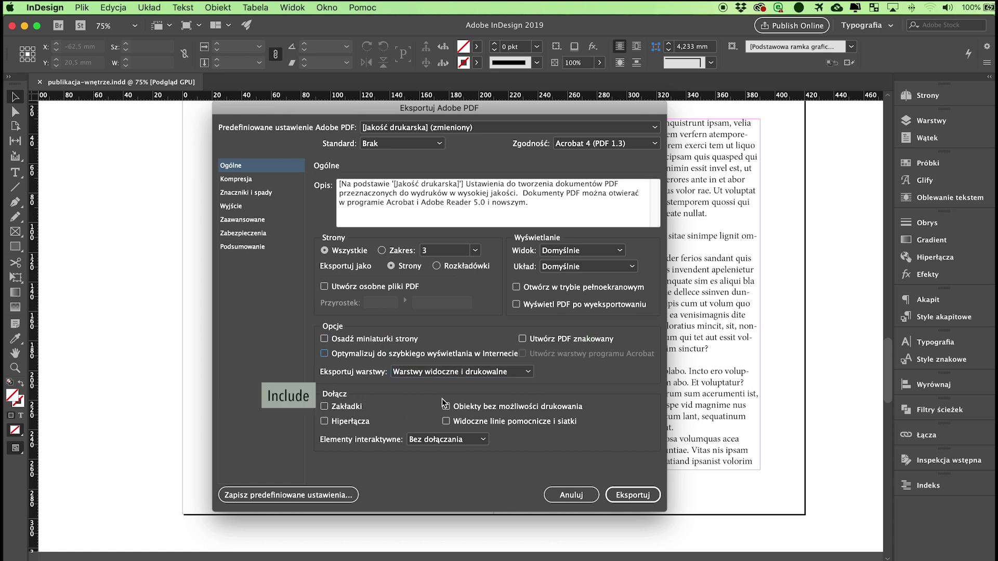
left_click(438, 440)
left_click(441, 453)
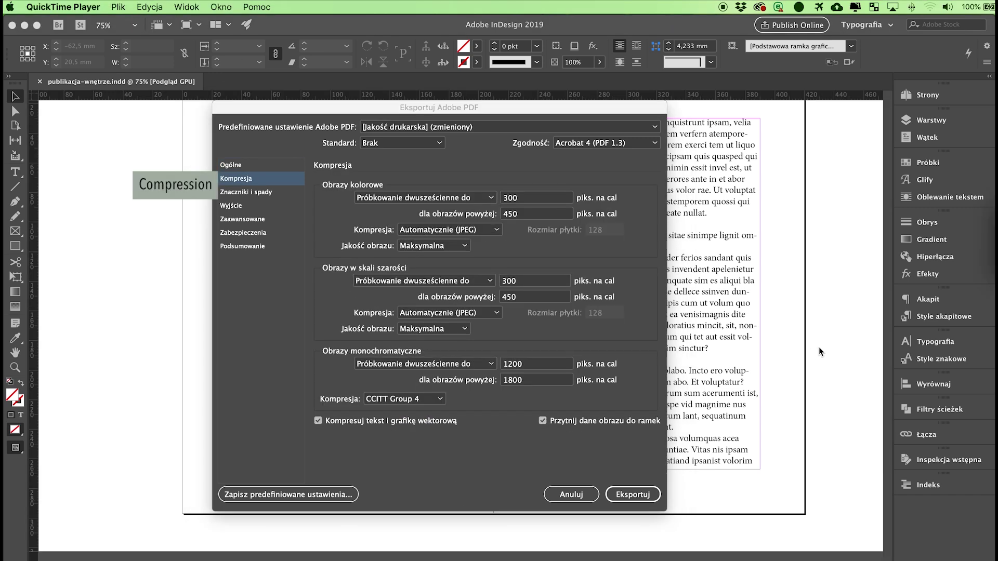
- Downsample colour images bicubically to 300 ppi above 350 ppi, automatic JPEG at maximum quality
left_click(275, 184)
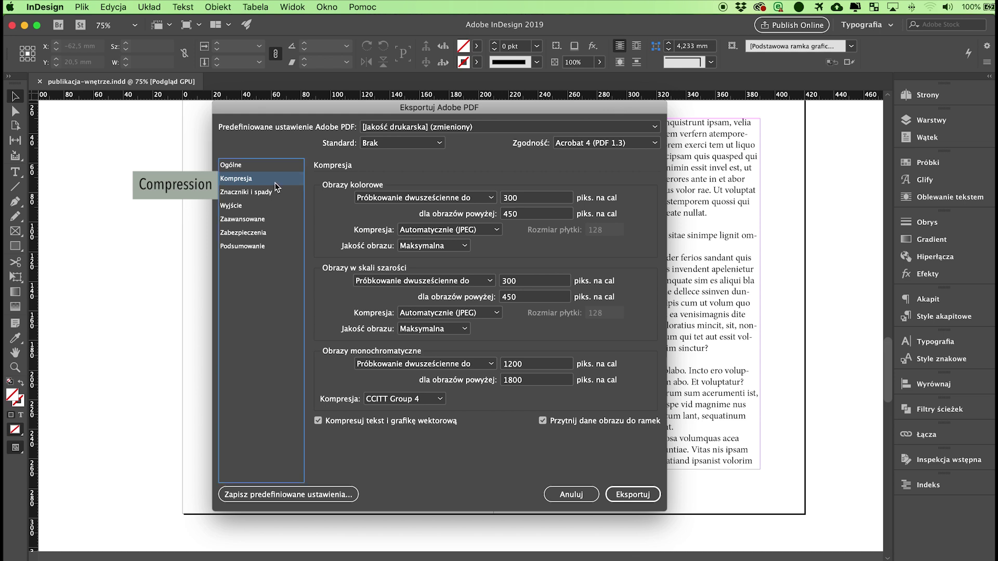
left_click(391, 200)
left_click(424, 249)
left_click(530, 200)
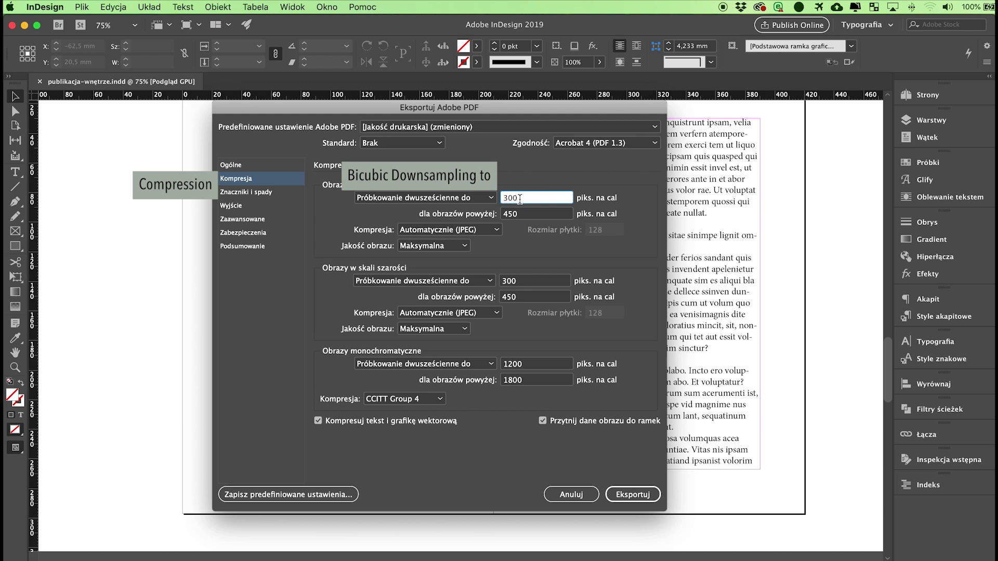
left_click(511, 214)
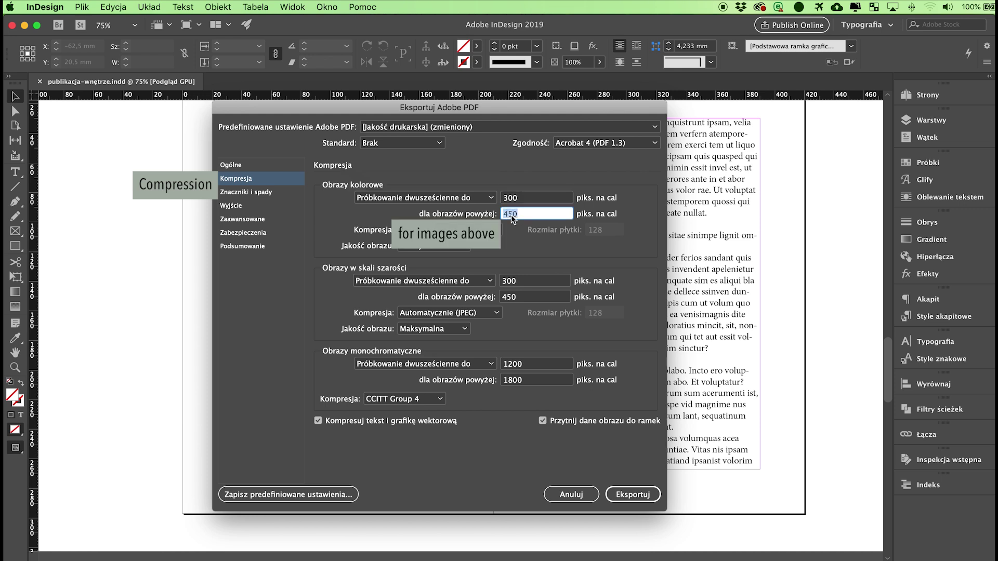
type("350")
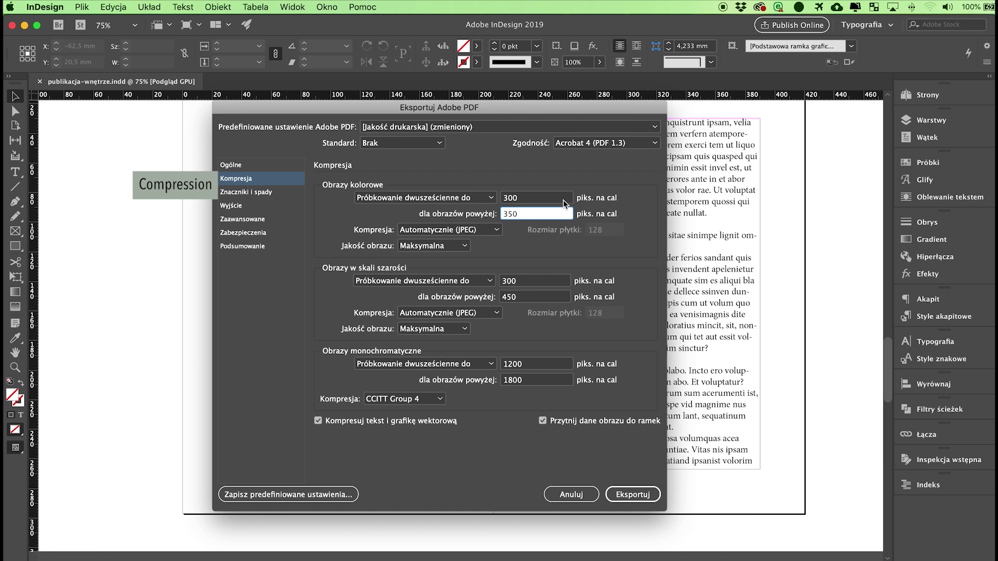
left_click(528, 199)
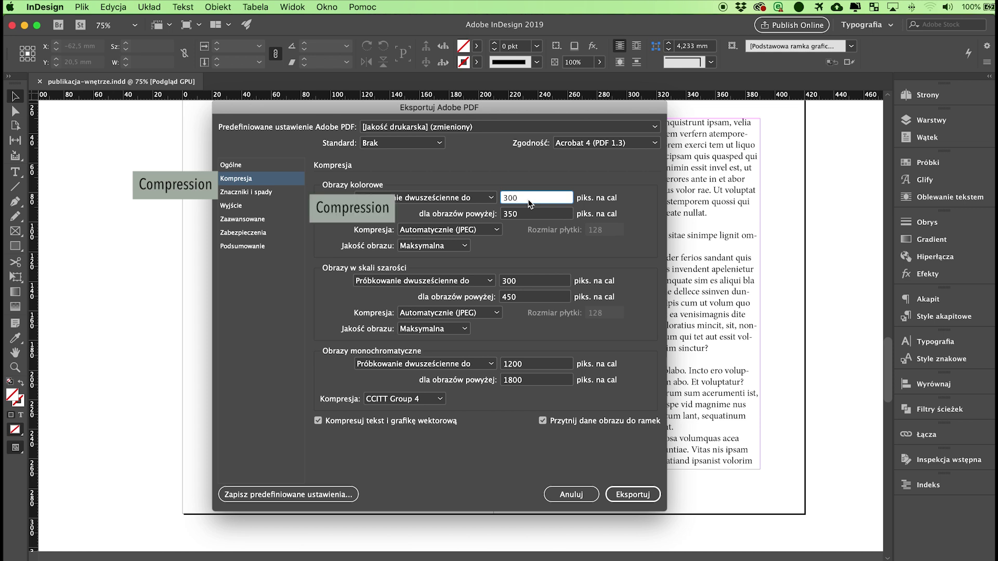
left_click(483, 230)
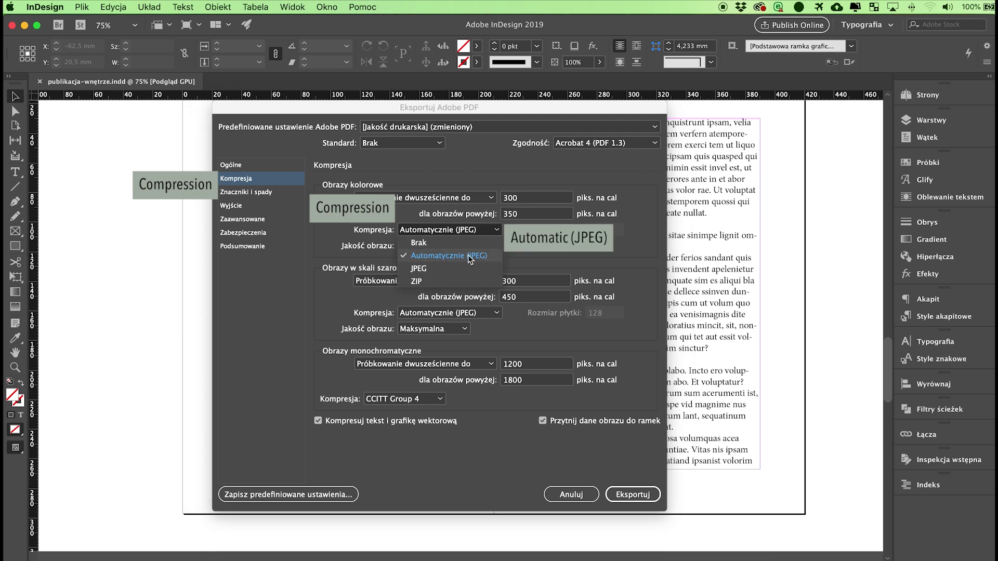
left_click(468, 254)
left_click(453, 246)
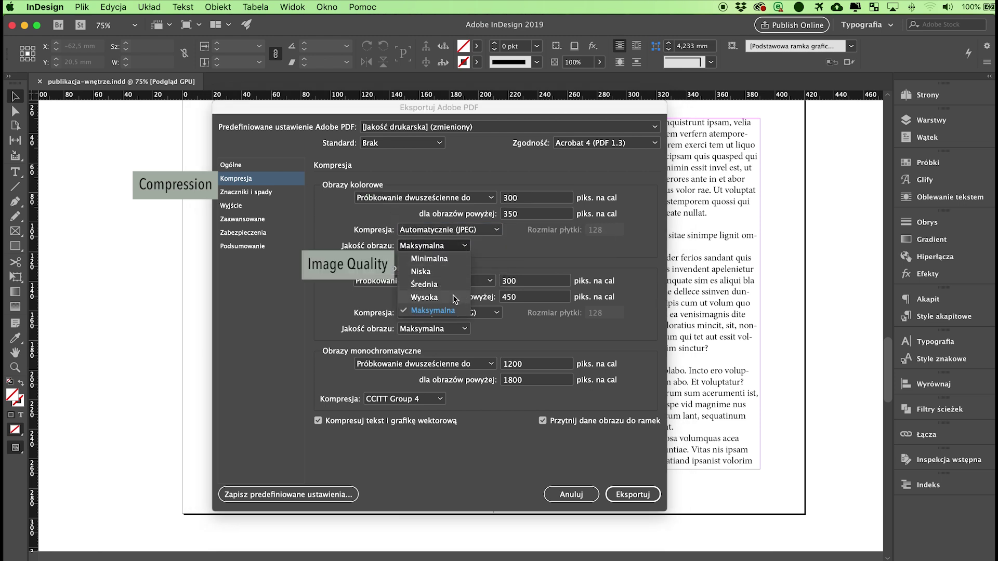
left_click(451, 311)
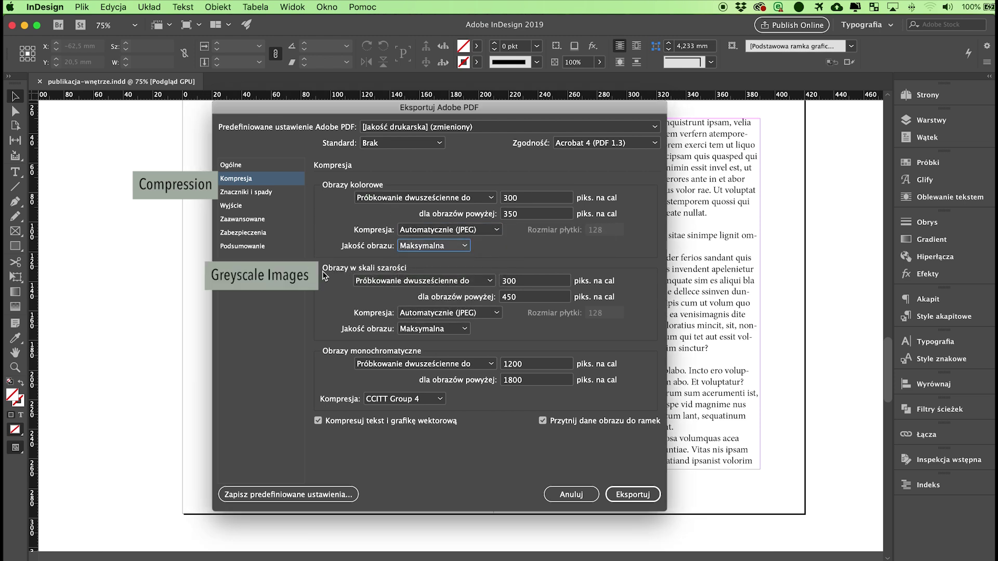
- Downsample greyscale images bicubically to 300 ppi above 350 ppi
left_click(470, 279)
left_click(471, 329)
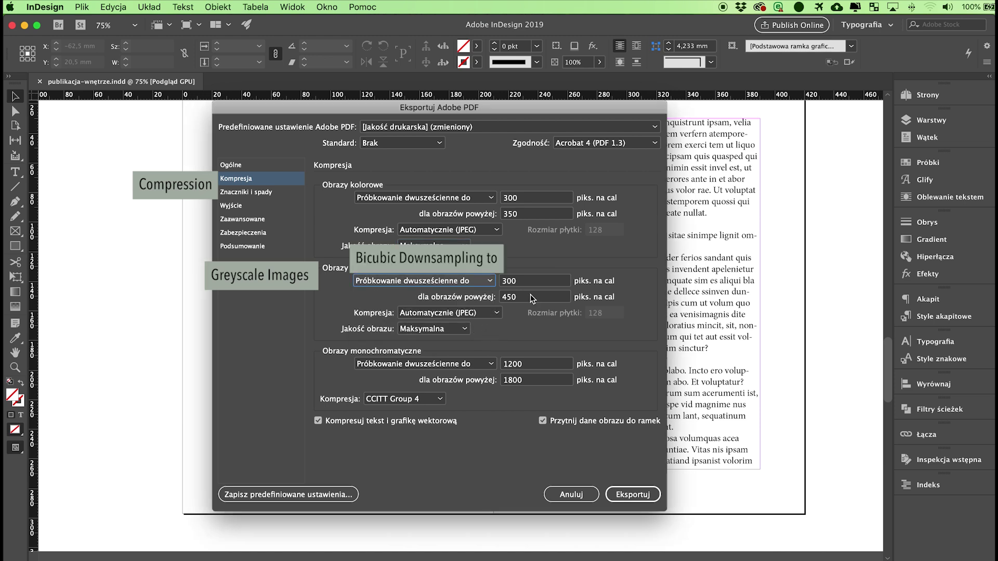
left_click(533, 281)
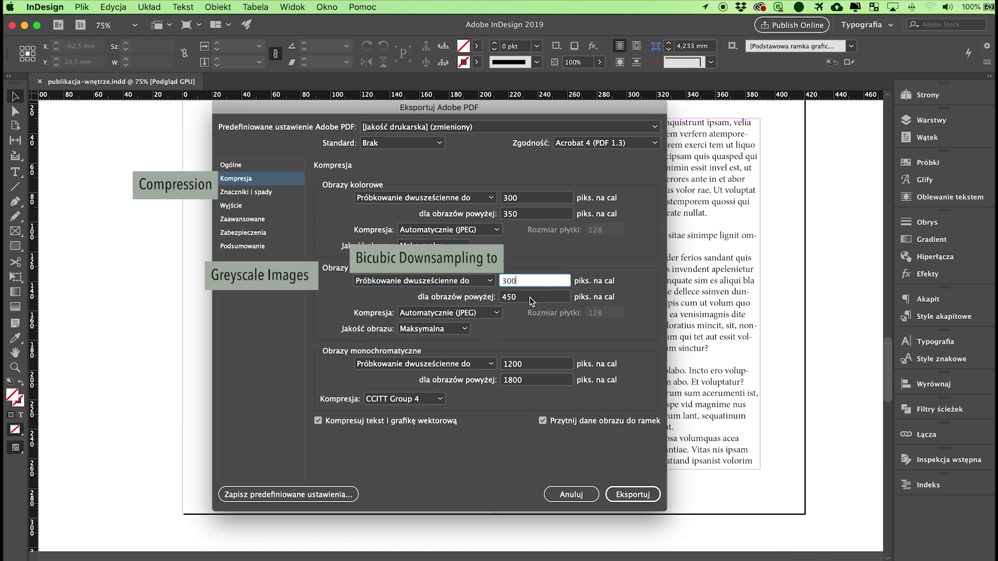
key("Tab")
type("350")
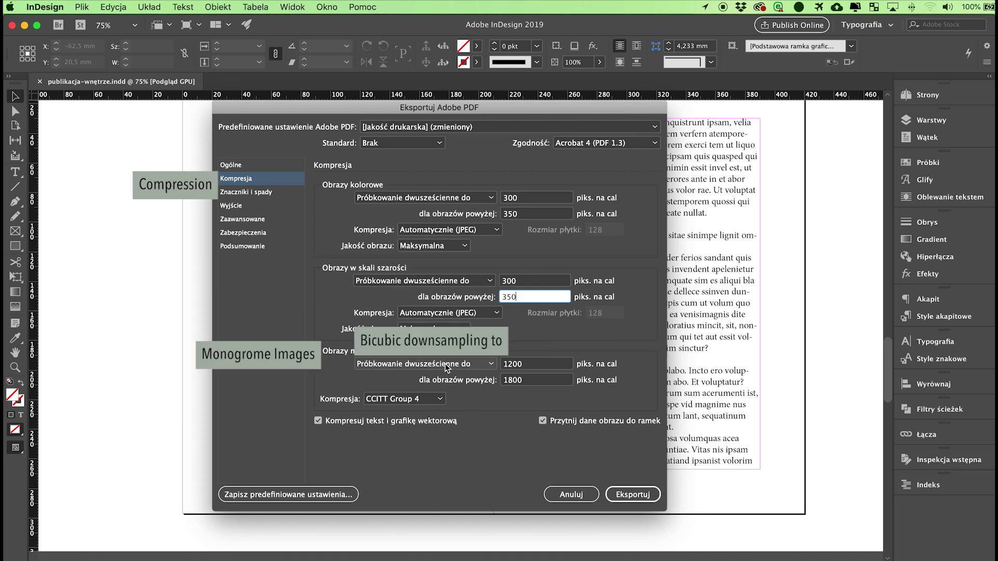
- Downsample monochrome images to 600 ppi above 700 ppi with CCITT Group 4 compression
double_click(527, 364)
type("600")
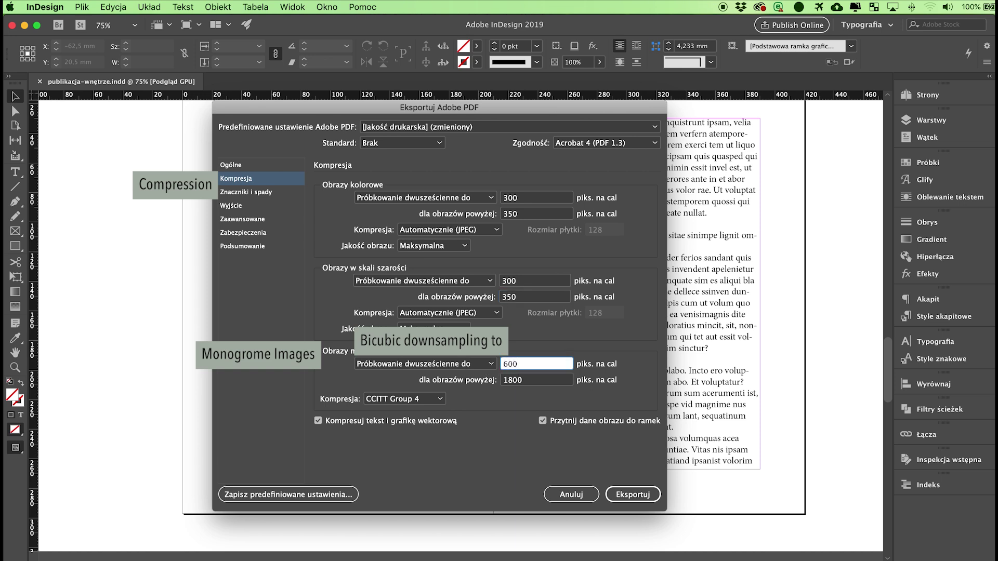
double_click(522, 379)
type("700")
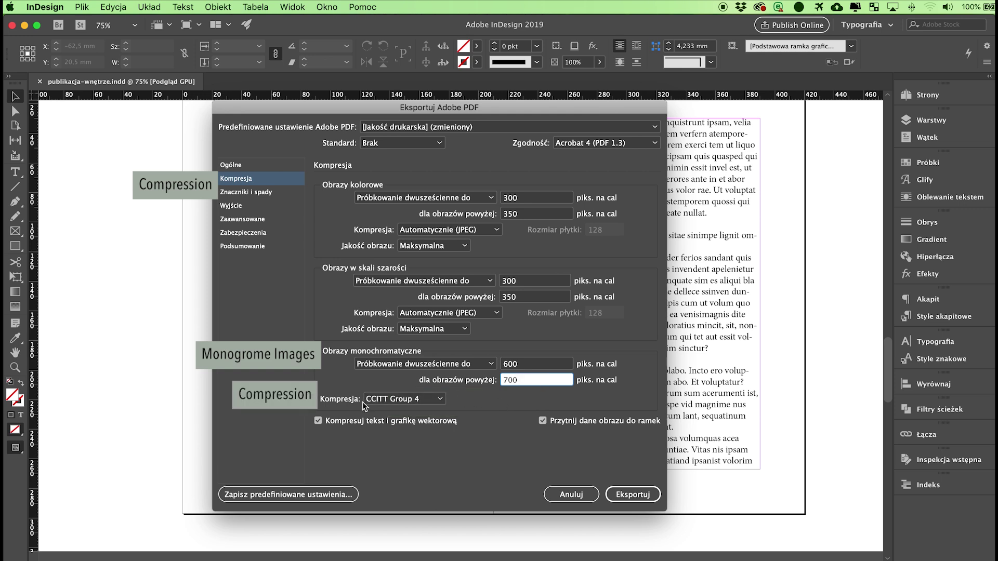
left_click(432, 406)
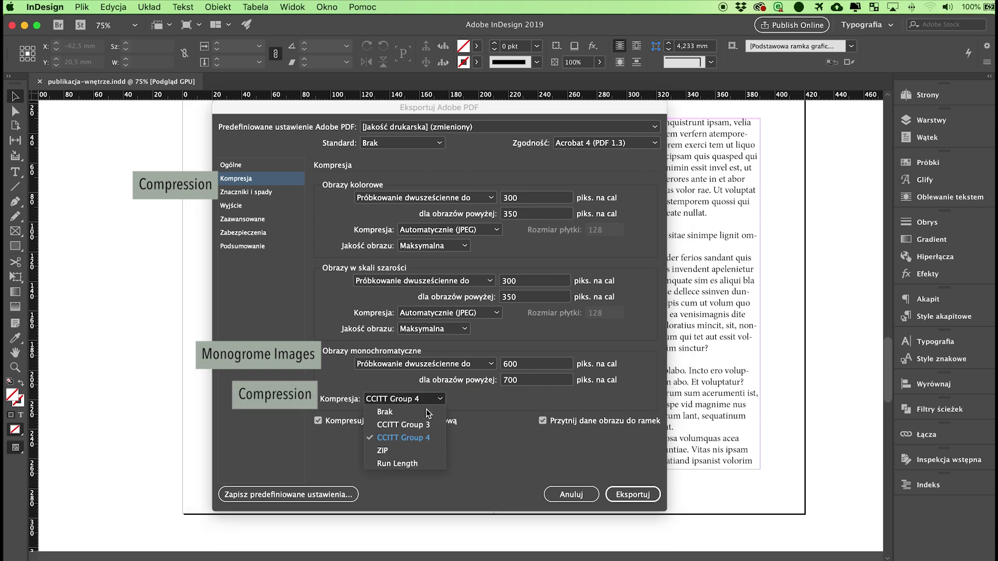
left_click(422, 441)
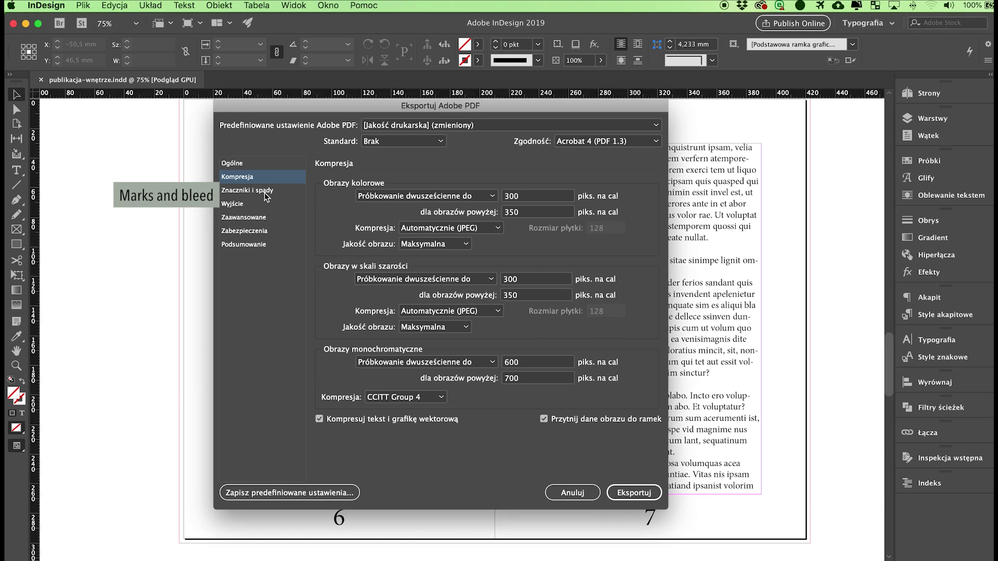
- Set a 3 mm marks offset, leave crop marks off, and use the document's 3 mm bleed
left_click(249, 193)
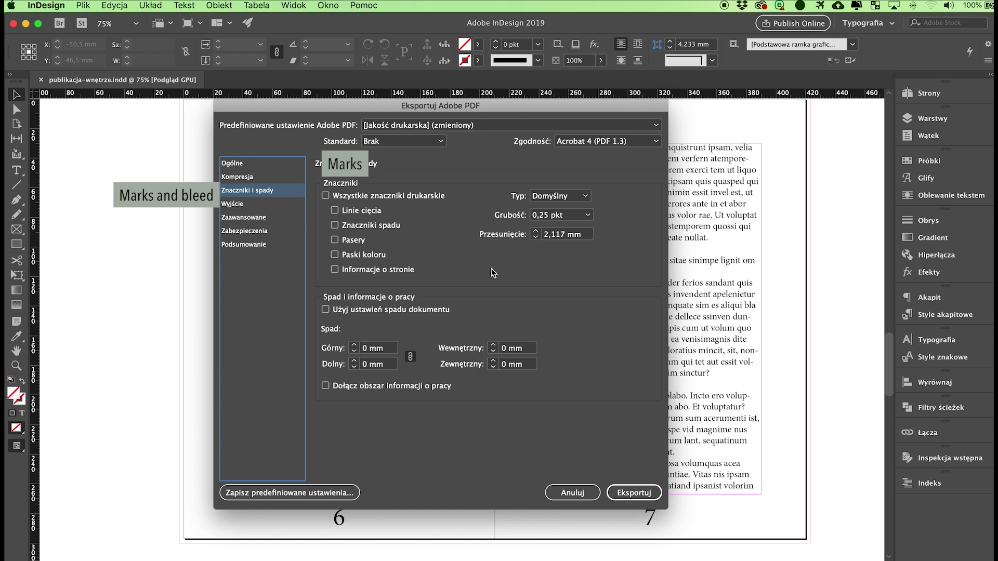
left_click(335, 211)
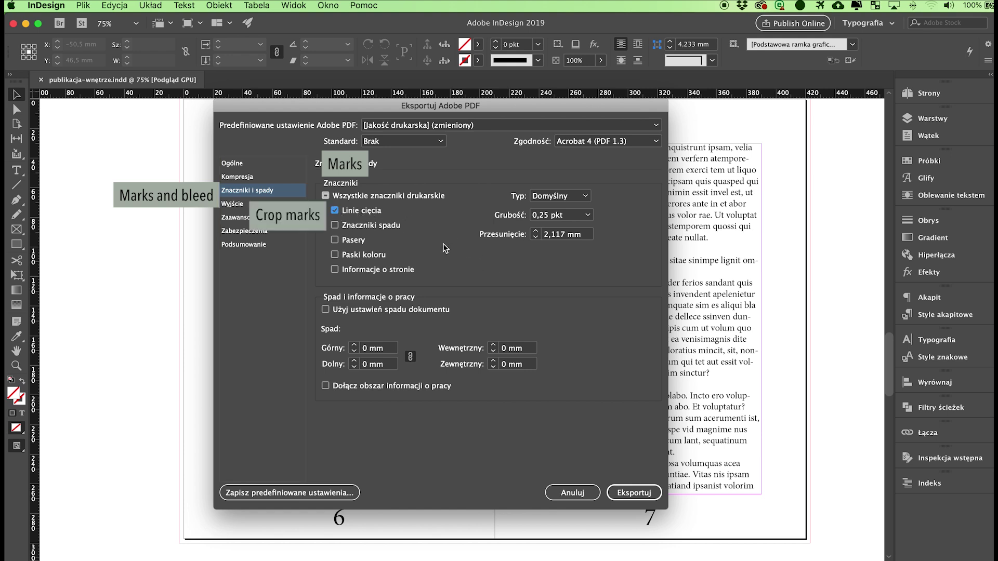
left_click(535, 231)
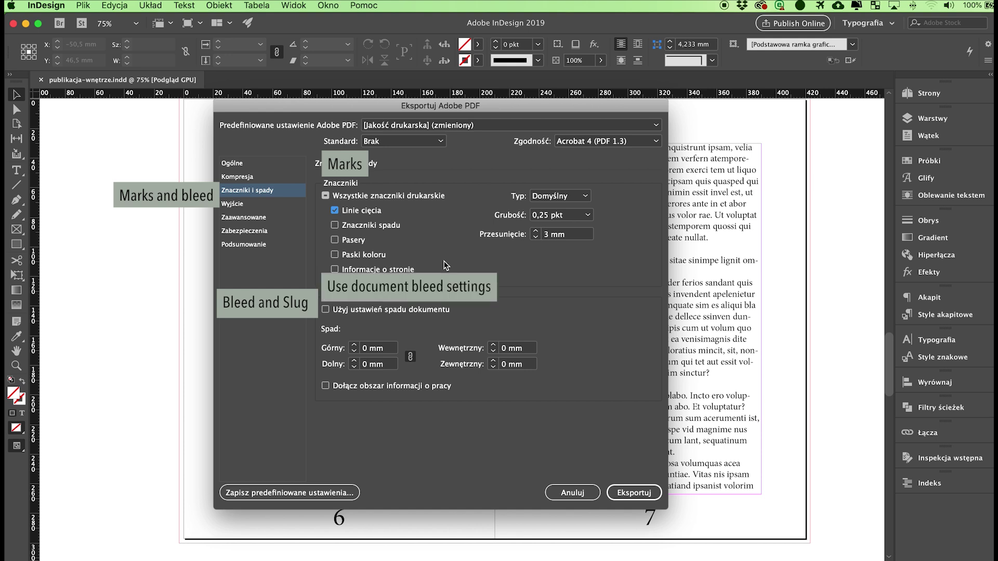
left_click(335, 210)
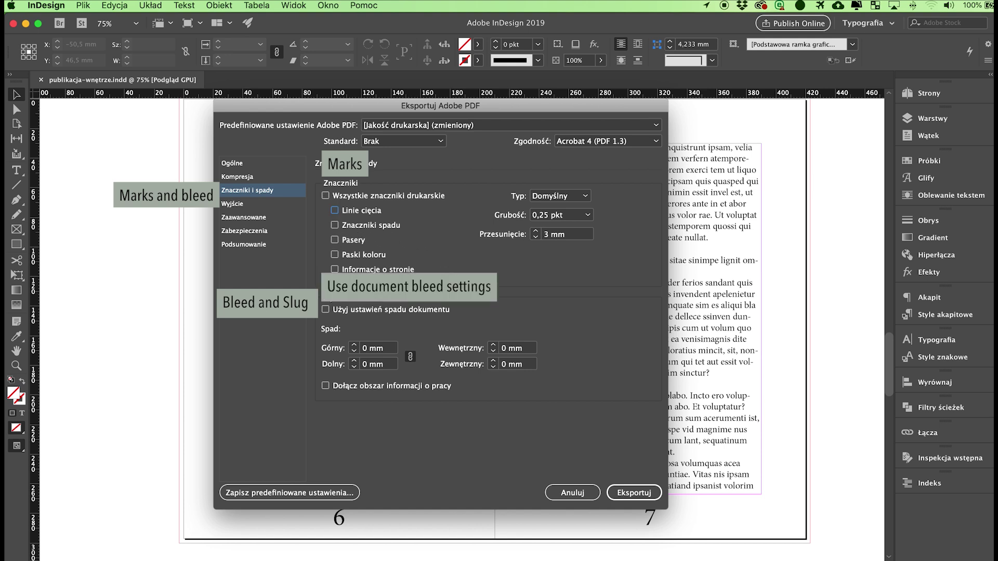
left_click(326, 310)
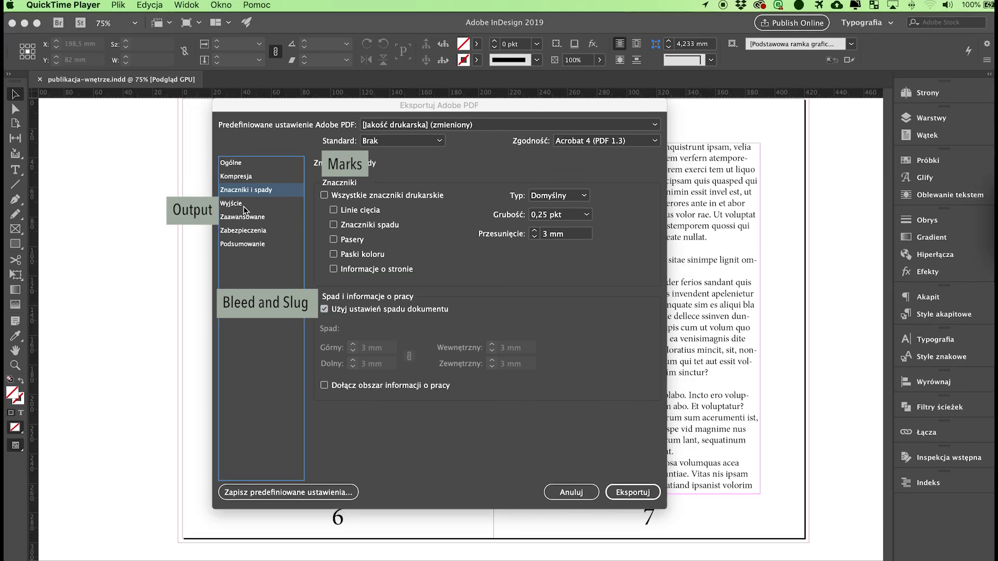
- Set Output to No Color Conversion and Don't Include Profiles, then view Advanced settings
left_click(236, 207)
left_click(236, 204)
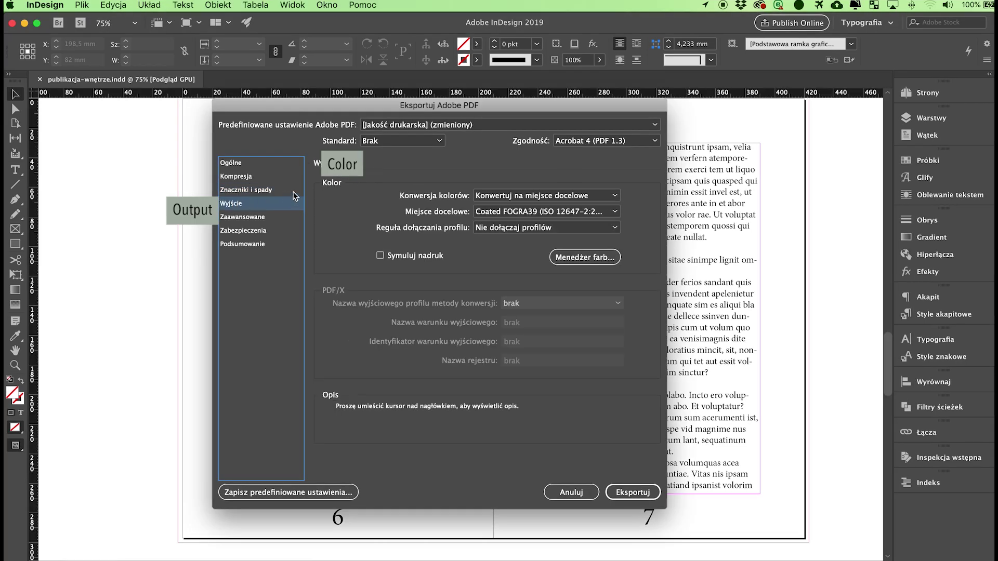
left_click(498, 198)
left_click(507, 209)
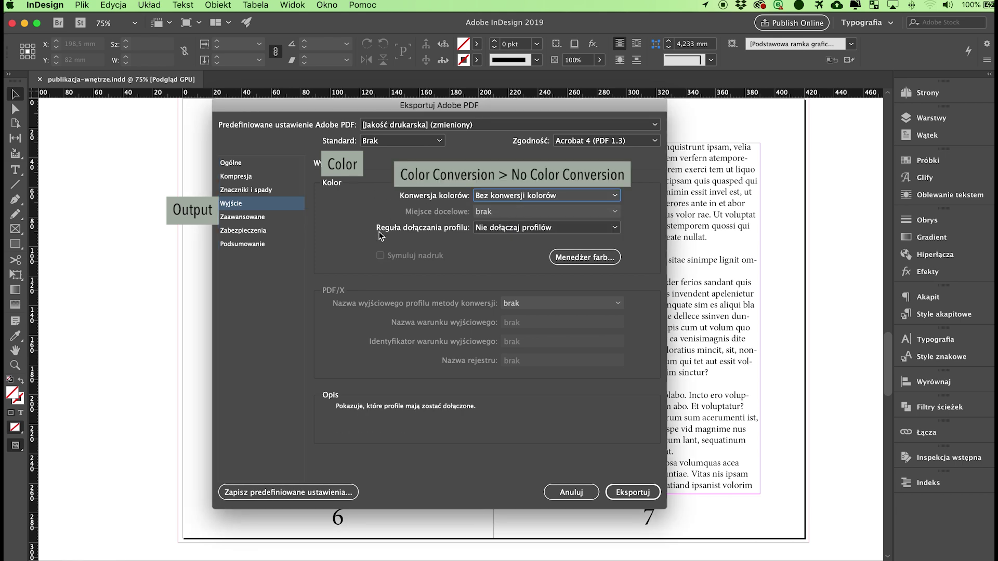
left_click(499, 229)
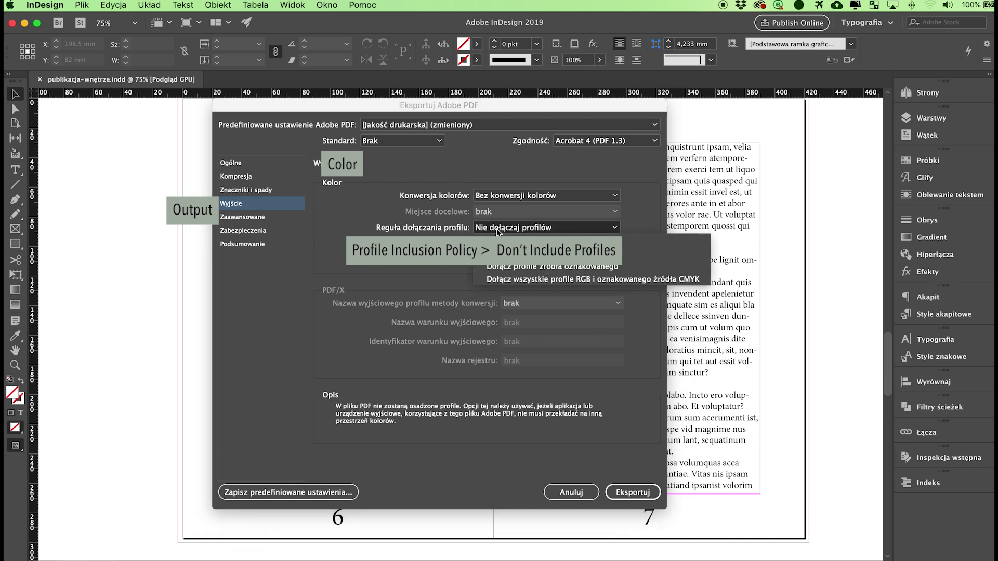
left_click(499, 228)
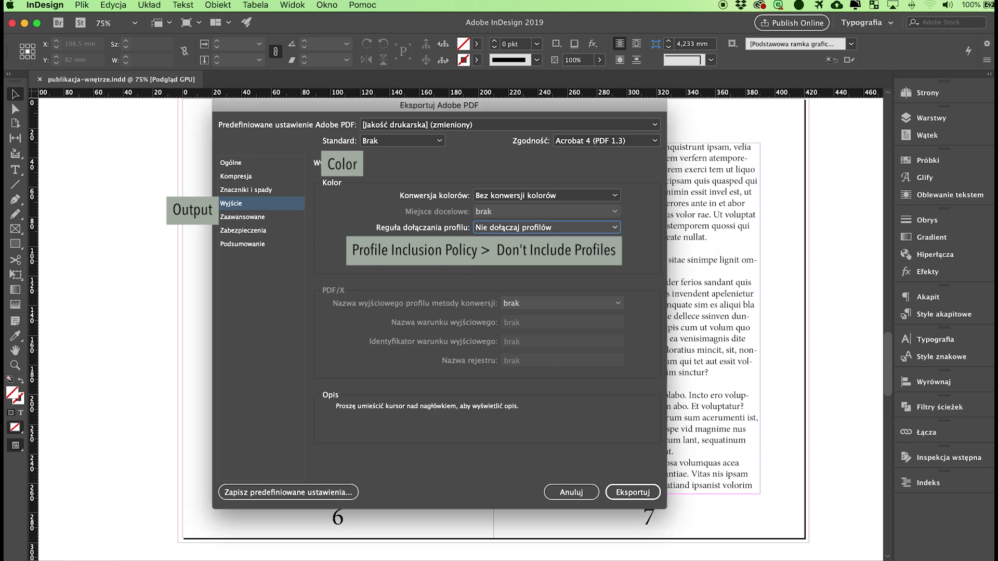
left_click(264, 217)
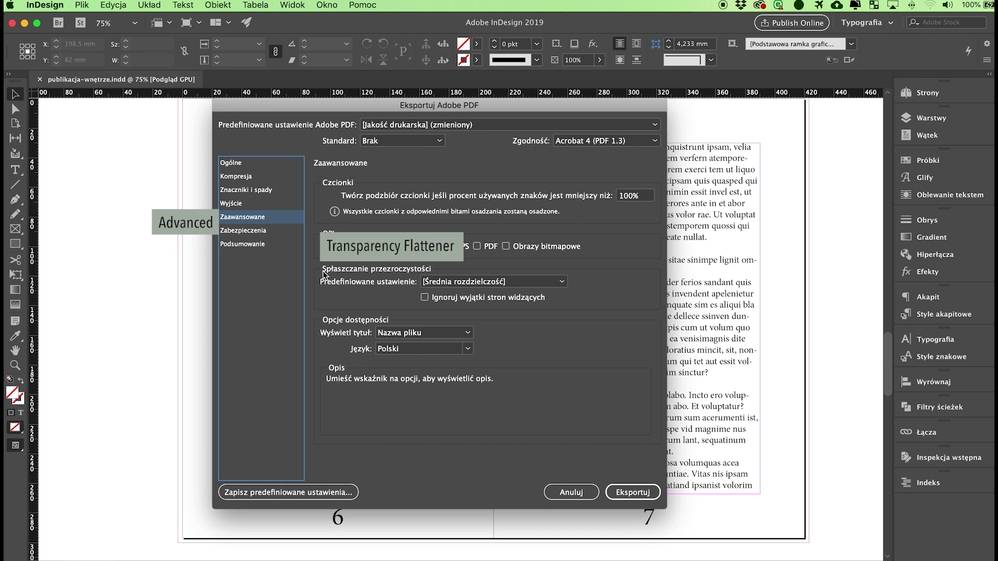
- Choose the High Resolution transparency flattener preset and review the Security and Summary pages
left_click(450, 281)
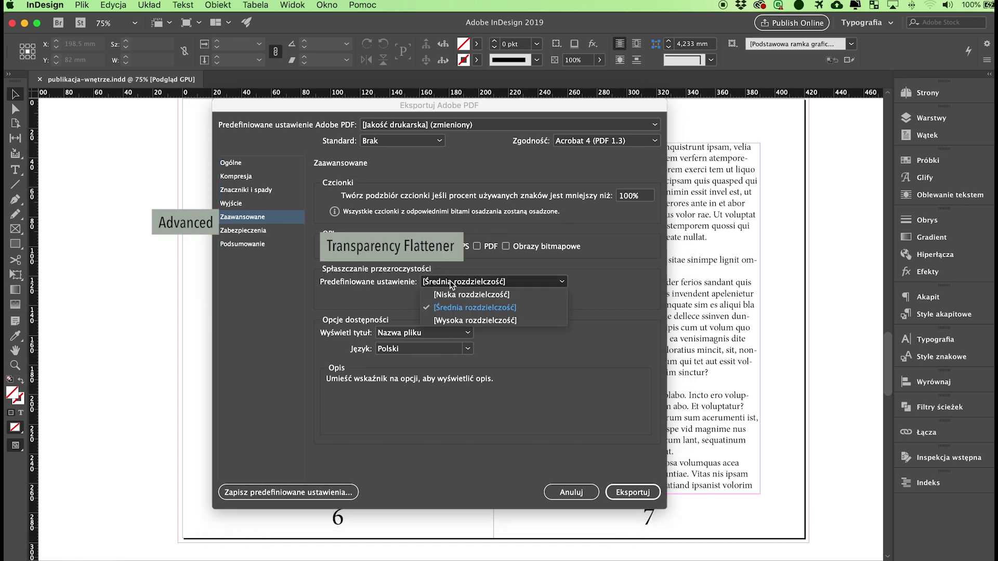
left_click(451, 321)
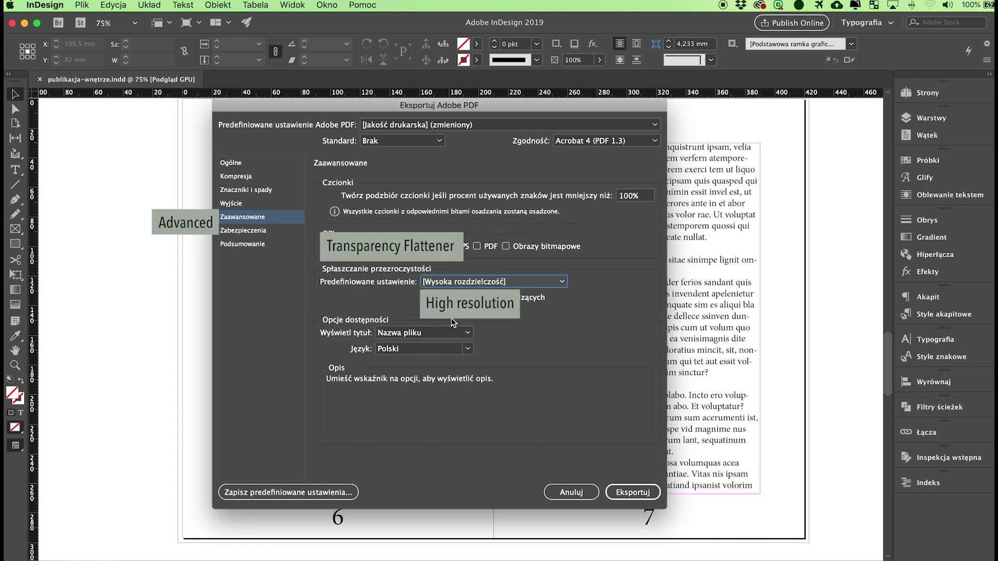
left_click(242, 230)
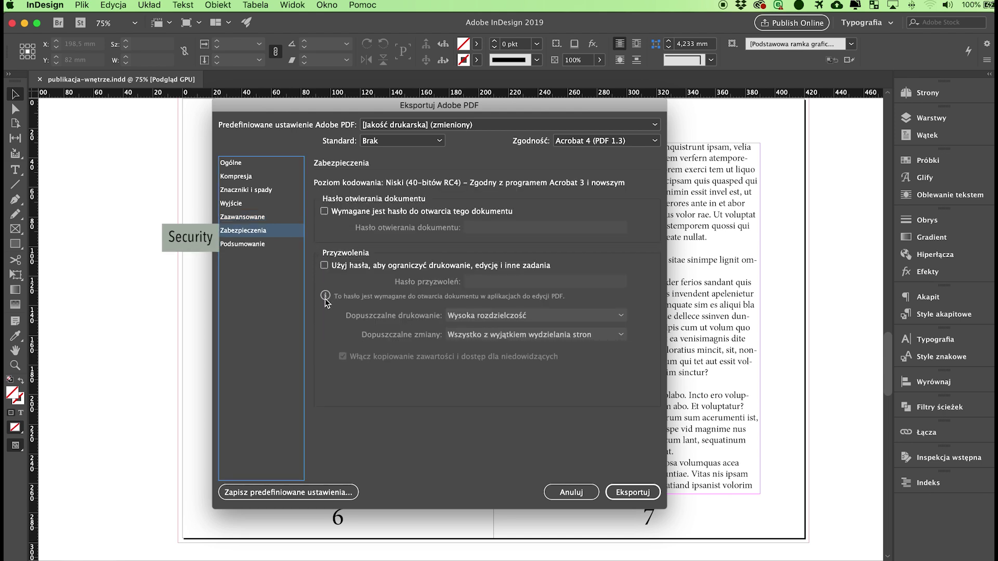
left_click(240, 244)
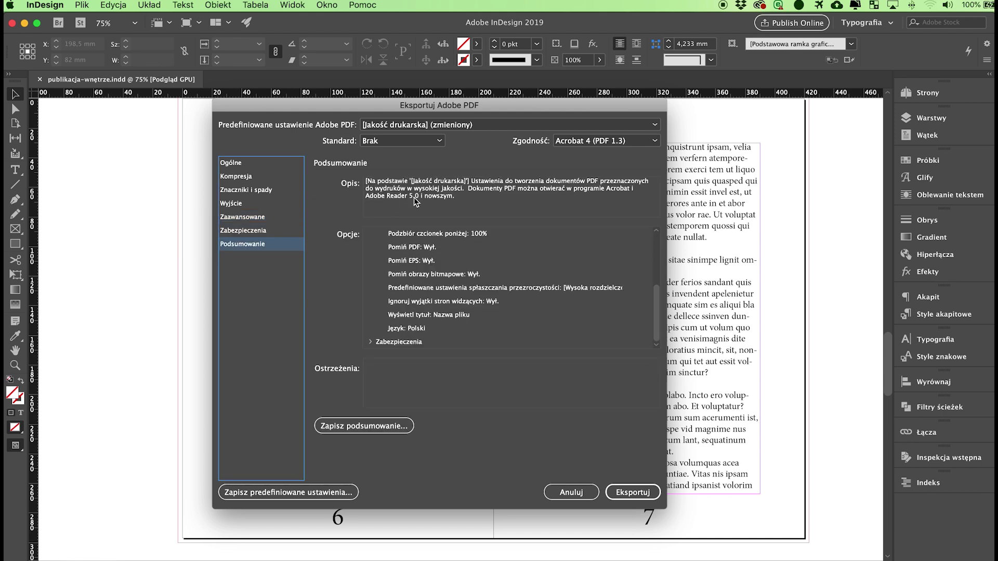
- Export the InDesign PDF and begin a Save As of the Illustrator publication
left_click(639, 498)
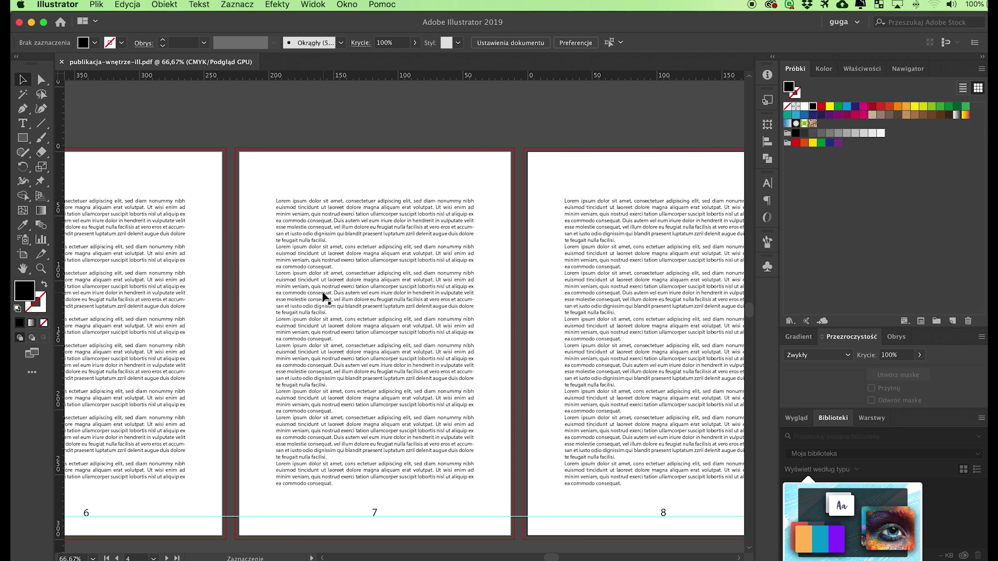
left_click(97, 5)
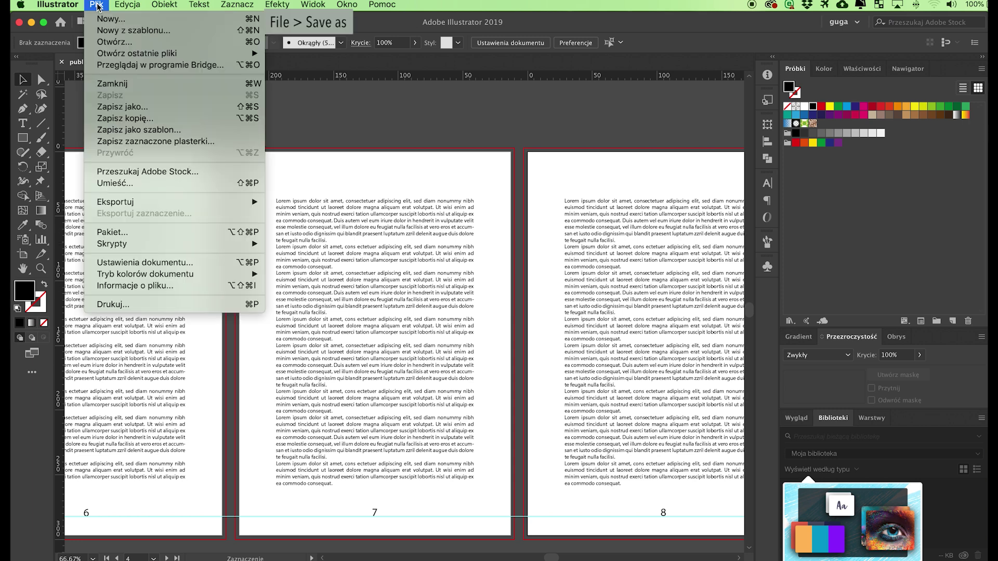
left_click(117, 106)
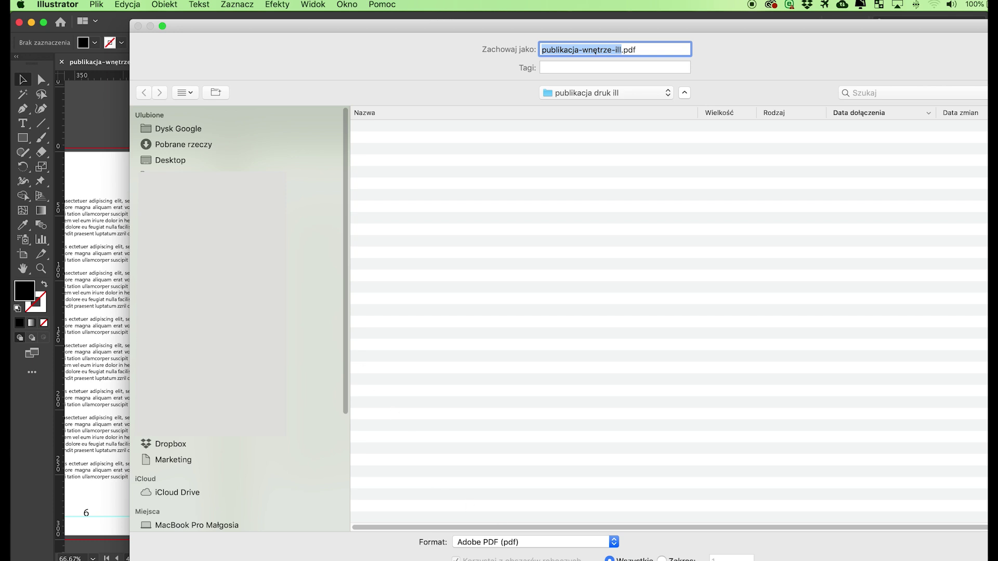
- Save the Illustrator publication as Adobe PDF publikacja-wnętrze-ill.pdf
left_click(500, 481)
left_click(501, 482)
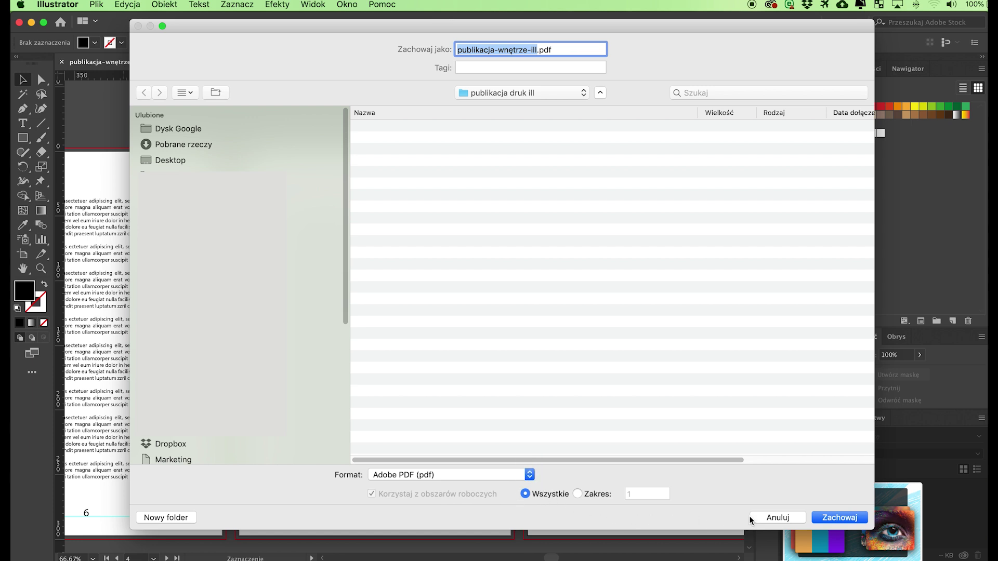
left_click(838, 518)
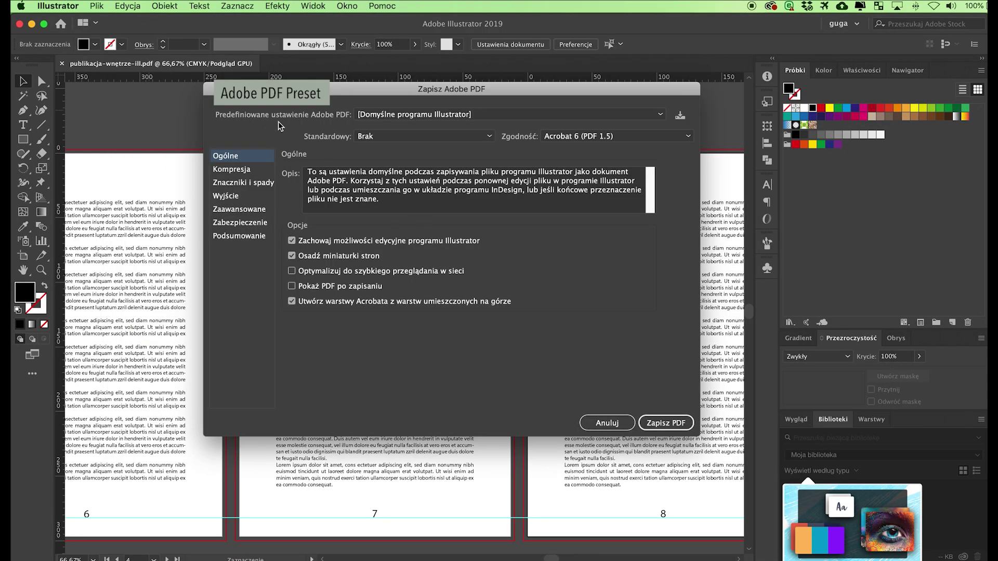
- Choose [Jakość drukarska], standard None, Acrobat 4 (PDF 1.3) compatibility, and fast web view off
left_click(379, 116)
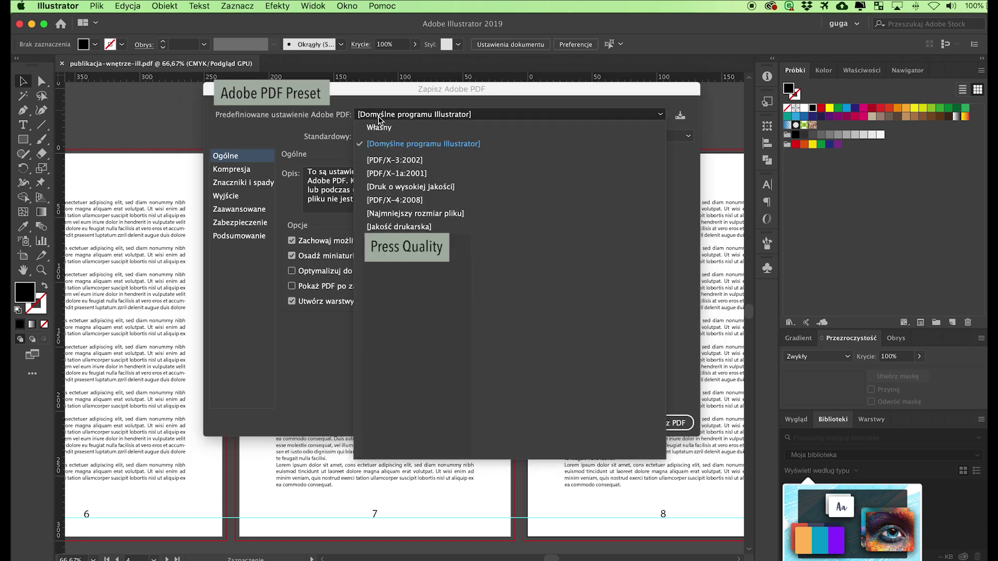
left_click(399, 227)
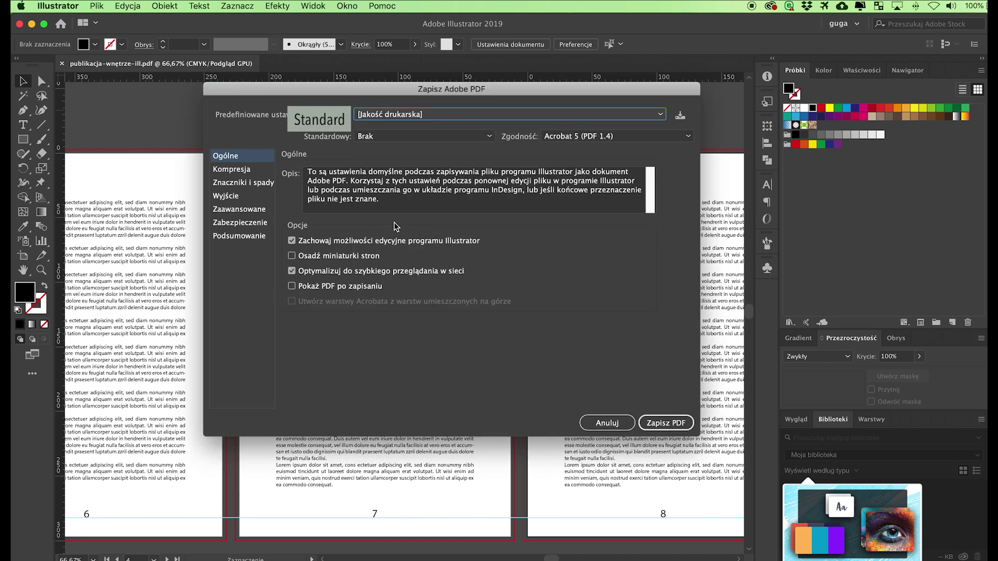
left_click(399, 147)
left_click(418, 152)
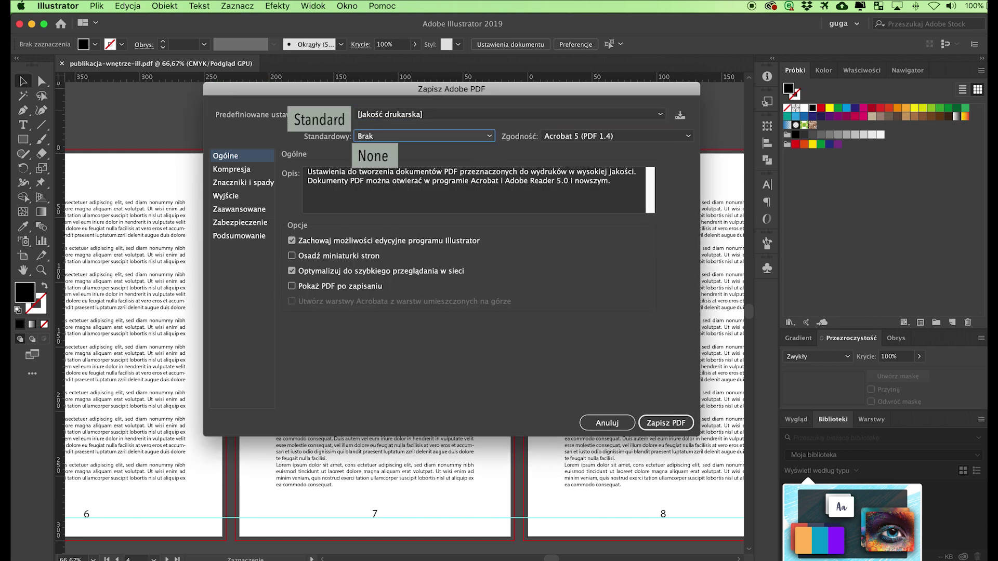
left_click(576, 151)
left_click(593, 152)
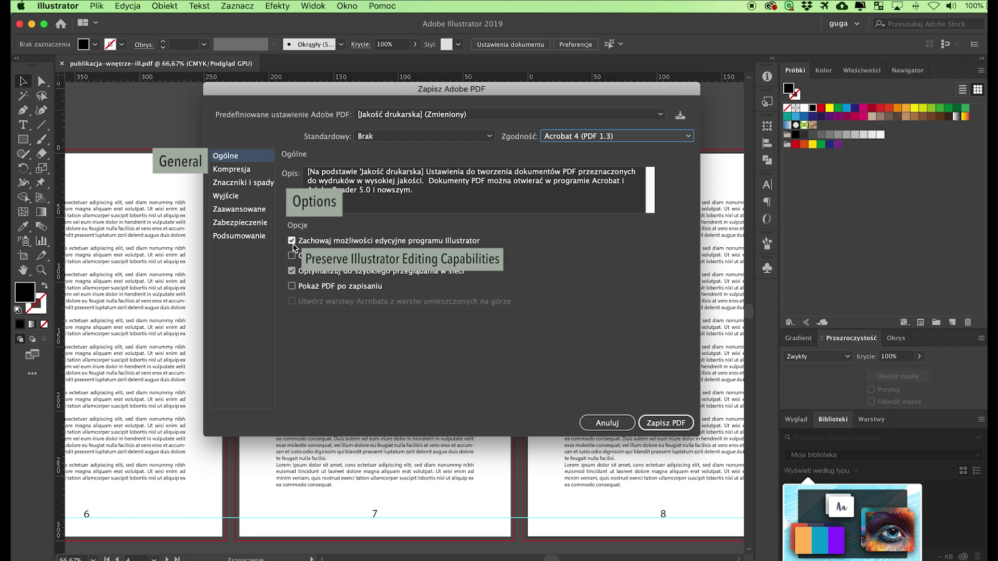
left_click(291, 272)
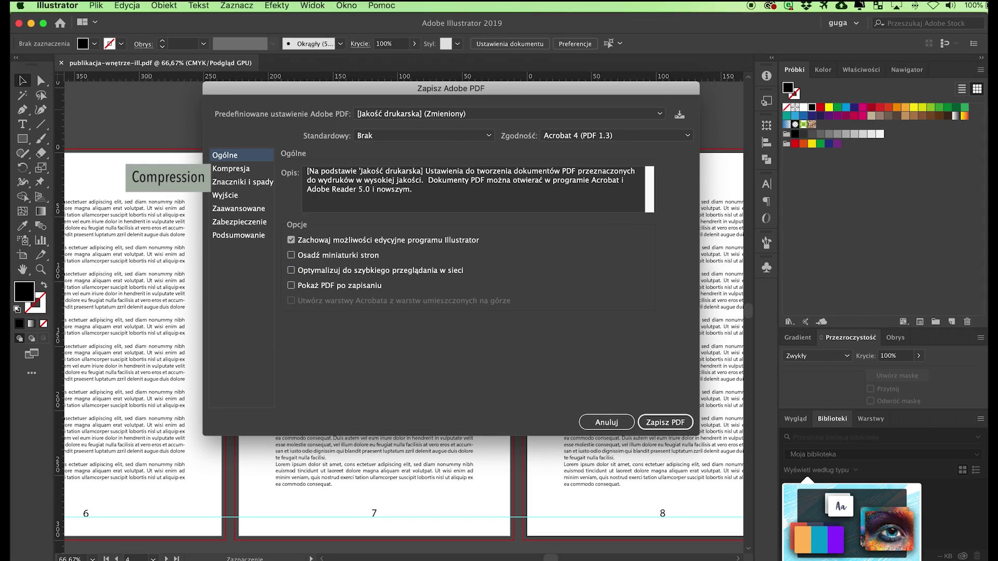
- Downsample colour images to 300 ppi above 350 ppi with automatic JPEG at maximum quality
left_click(222, 172)
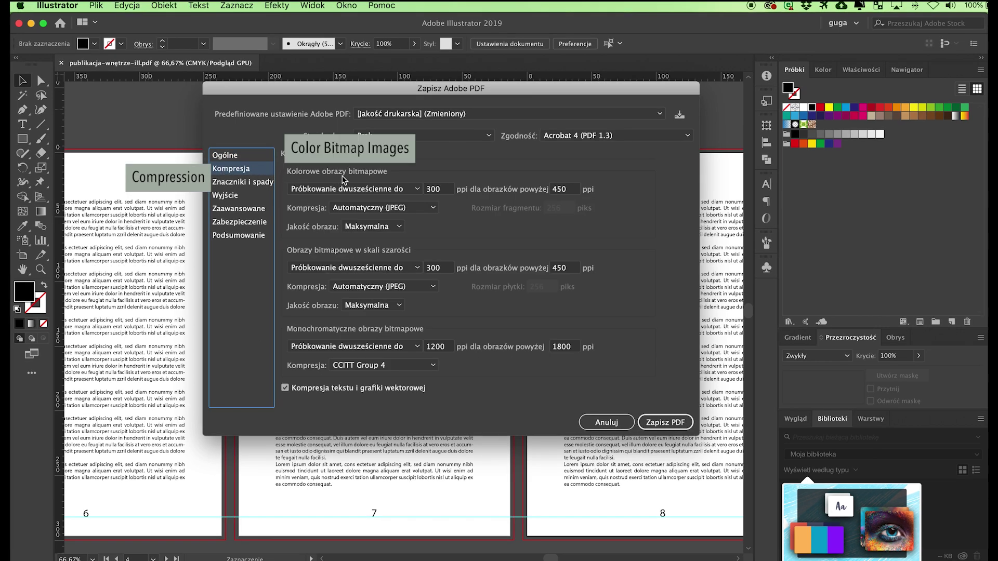
left_click(396, 189)
left_click(400, 244)
left_click(446, 189)
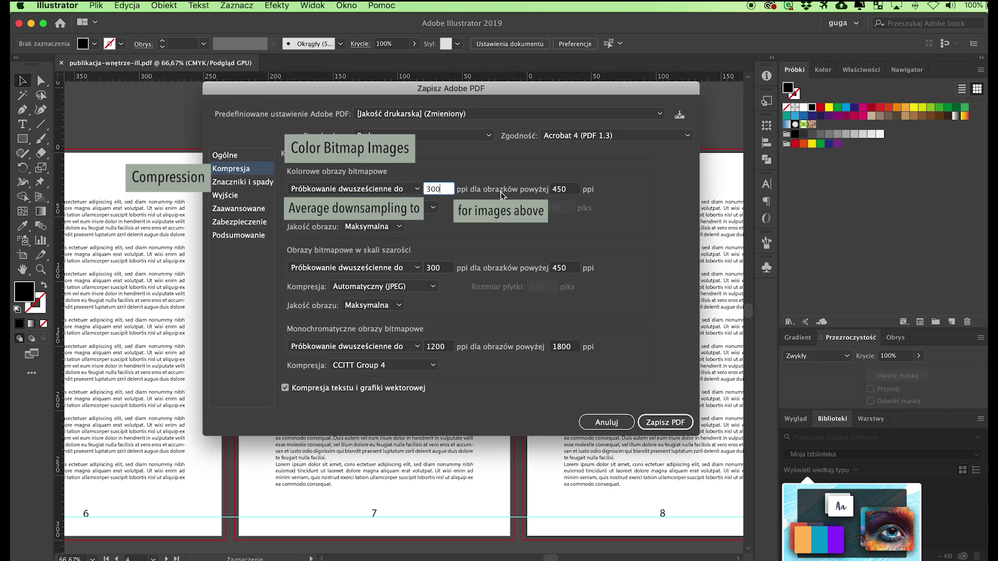
left_click(565, 190)
type("350")
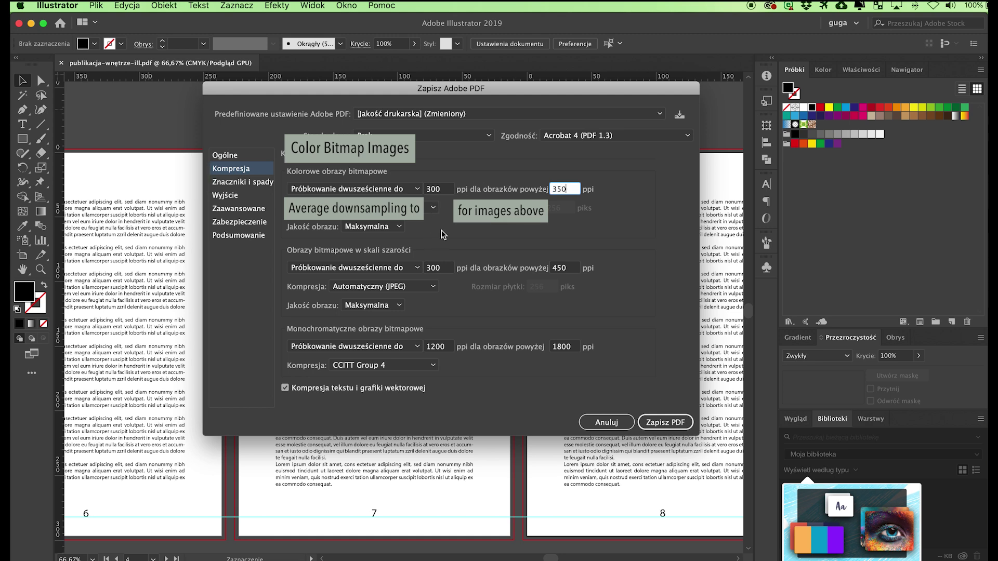
left_click(447, 190)
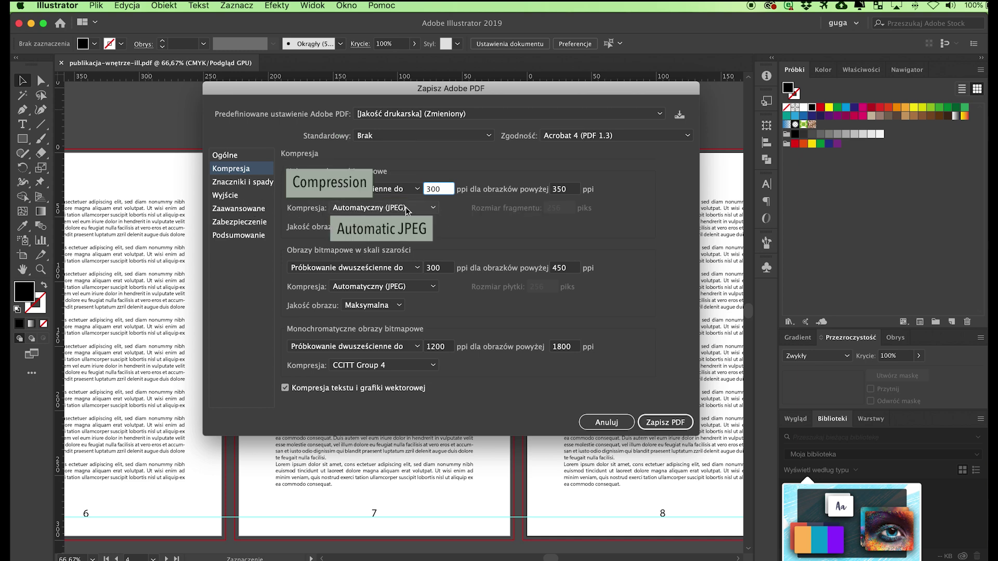
left_click(434, 208)
left_click(436, 208)
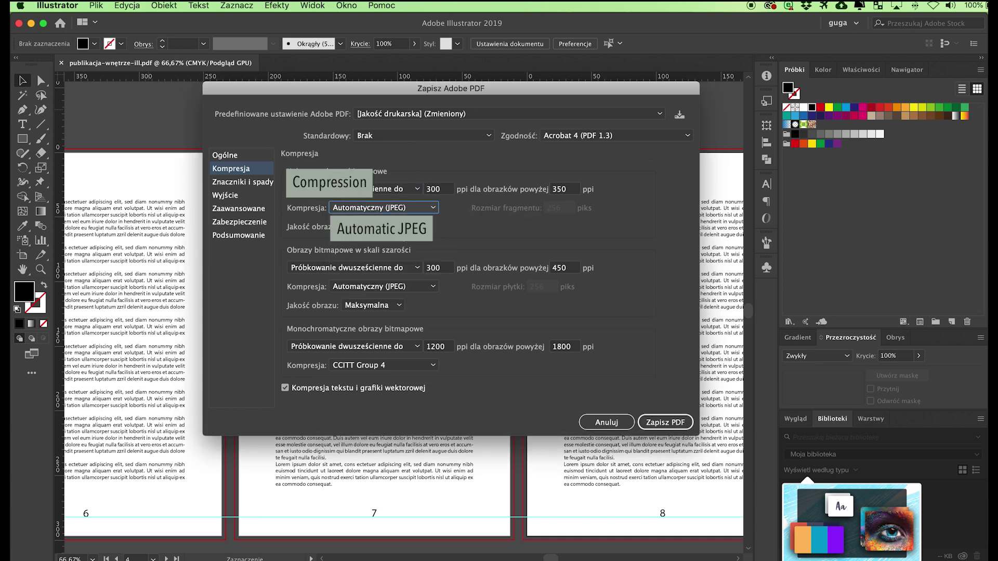
left_click(390, 229)
left_click(389, 295)
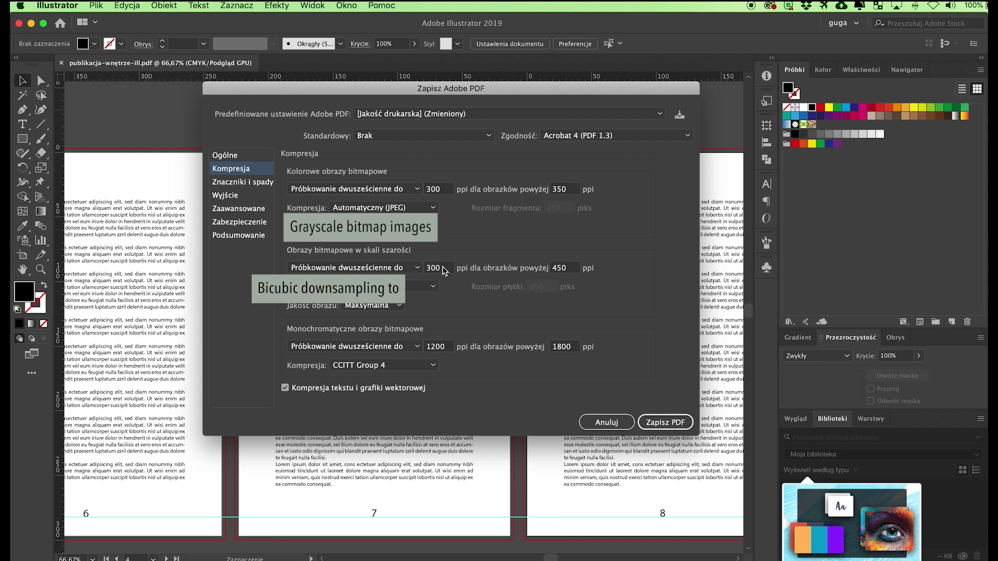
- Set the greyscale threshold to 350 ppi and monochrome to 600 ppi above 700 ppi
left_click(572, 271)
double_click(572, 271)
type("35")
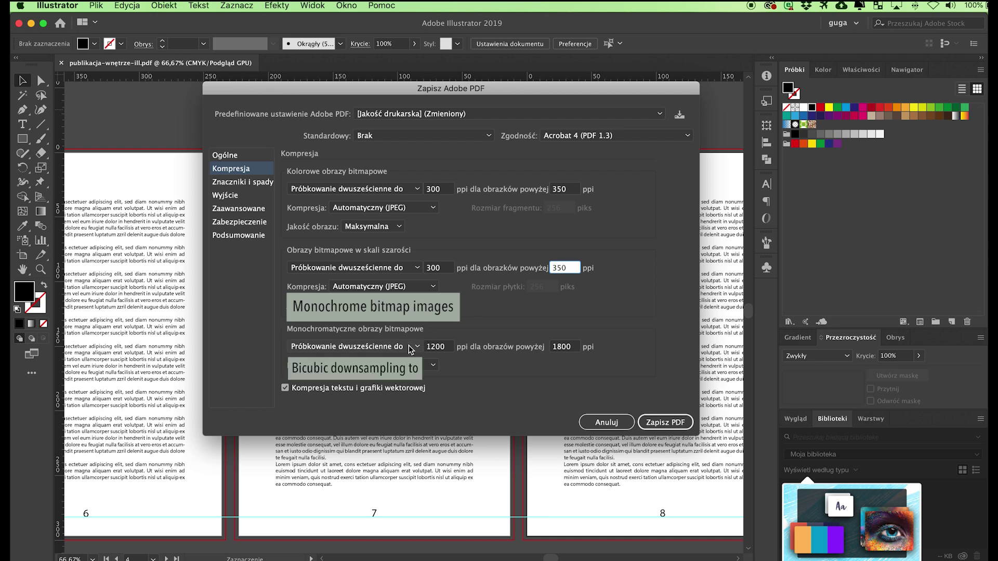
double_click(436, 347)
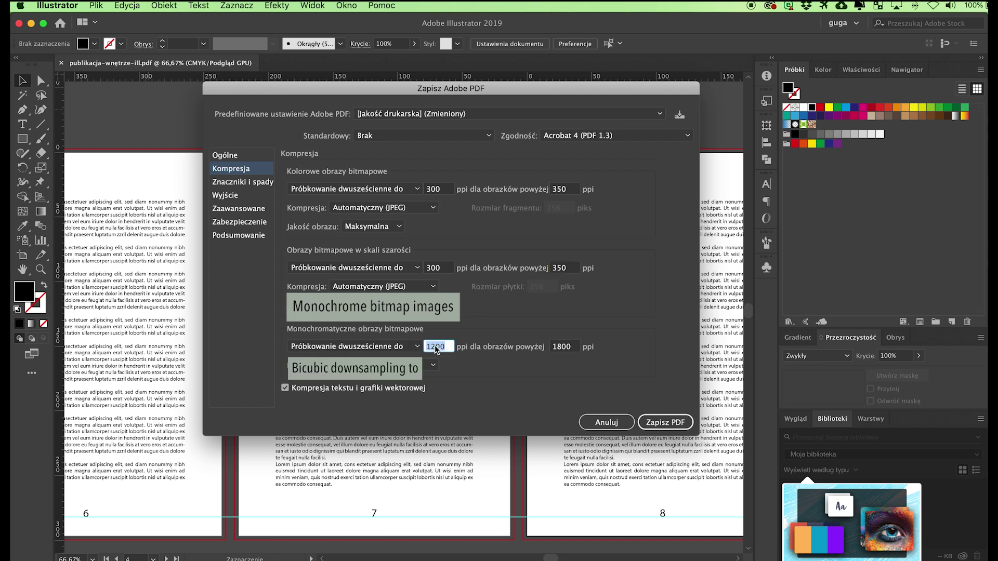
type("600")
double_click(573, 349)
type("70")
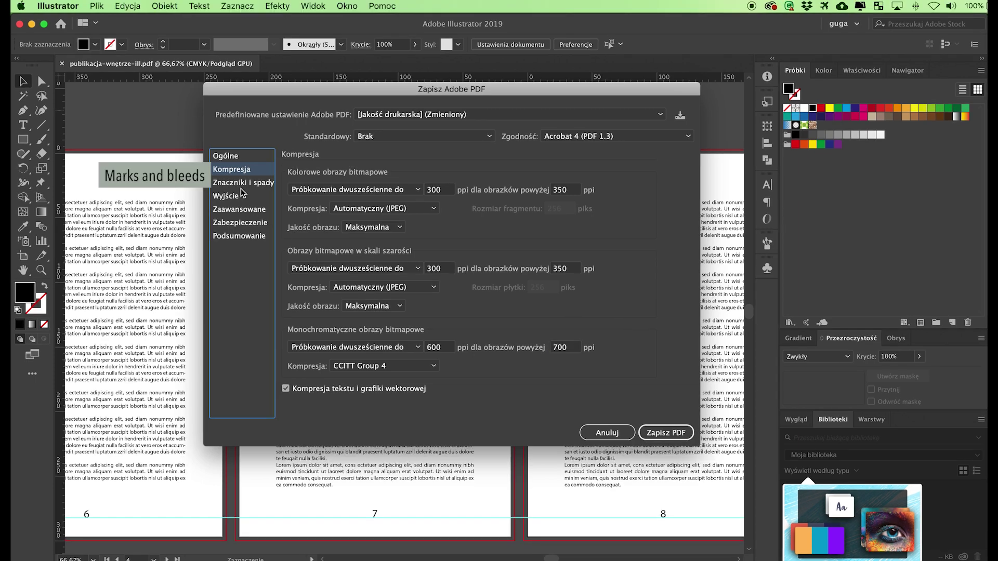
- Set a 3 mm mark offset with crop marks off and use the document's bleed settings
left_click(241, 185)
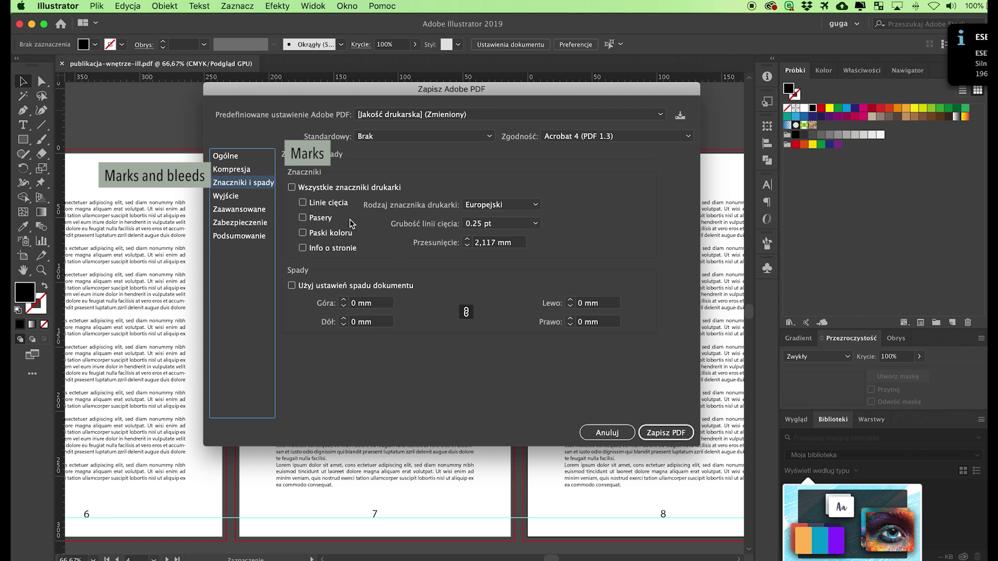
left_click(303, 202)
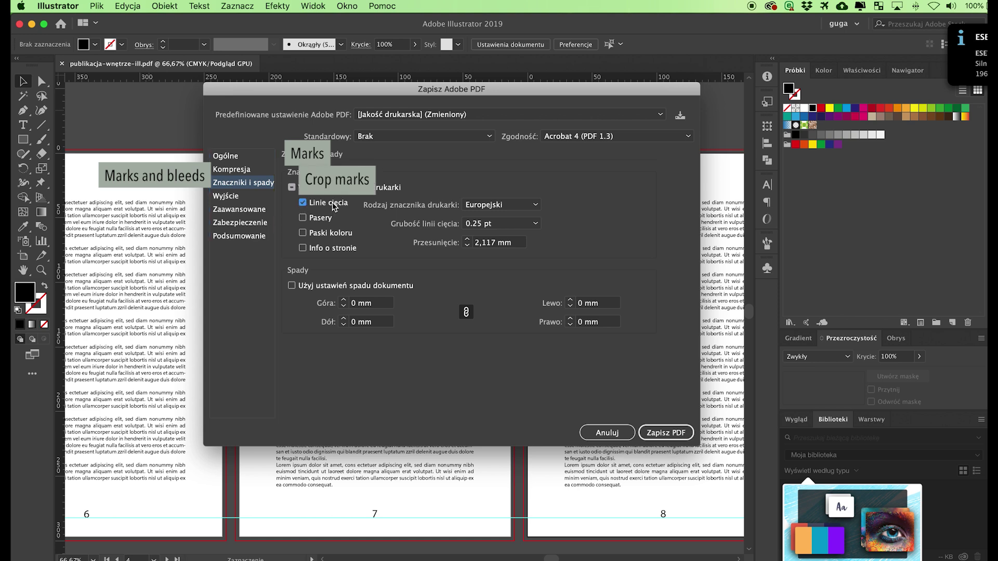
left_click(467, 240)
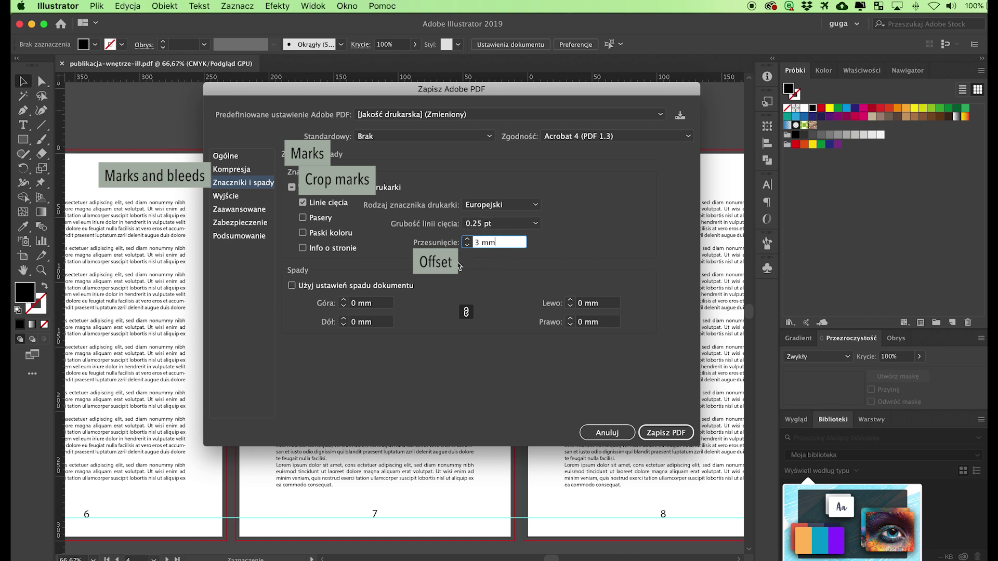
left_click(303, 202)
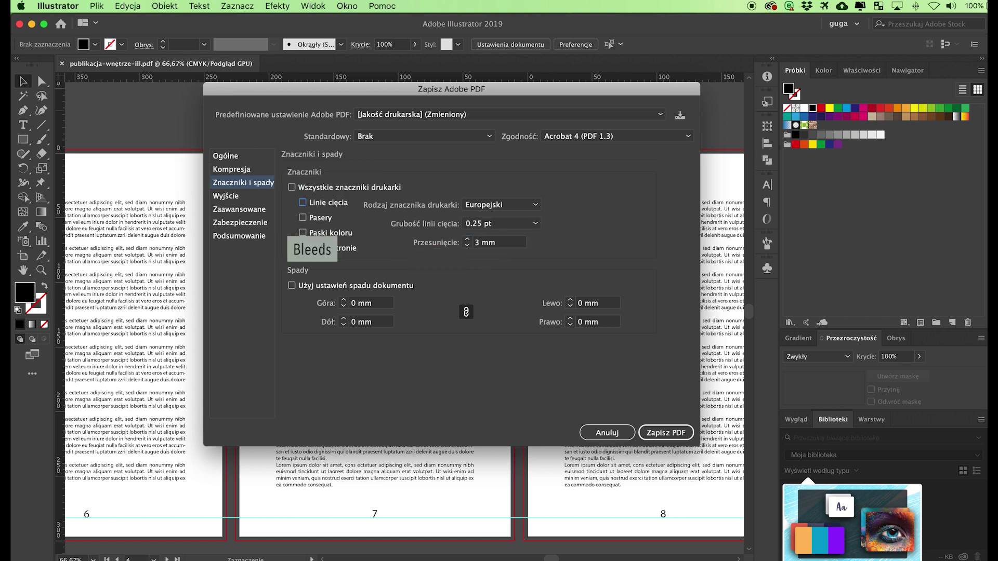
left_click(292, 286)
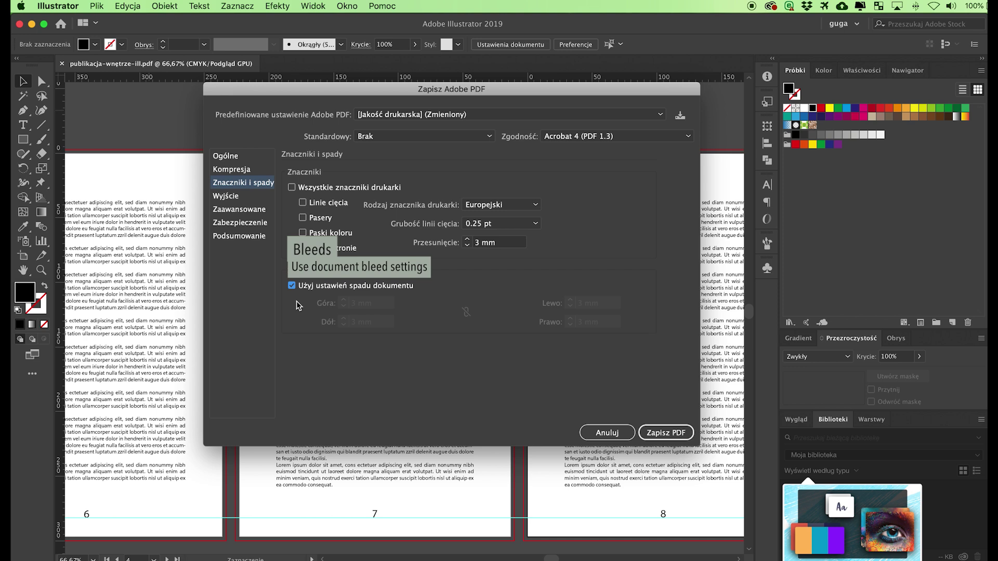
- In Wyjście, keep Bez konwersji colour conversion and choose Nie dołączaj profilów
left_click(228, 196)
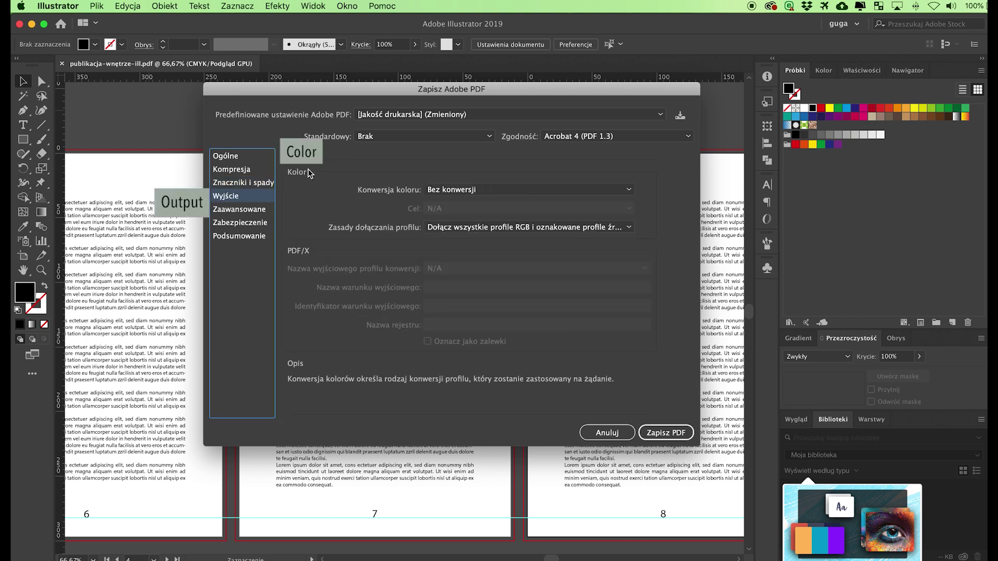
left_click(448, 190)
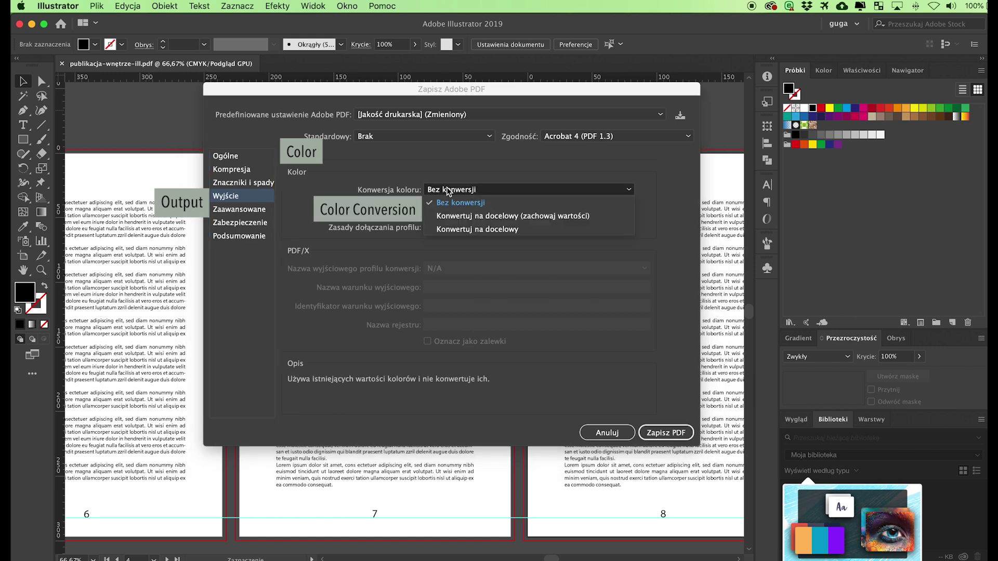
left_click(449, 191)
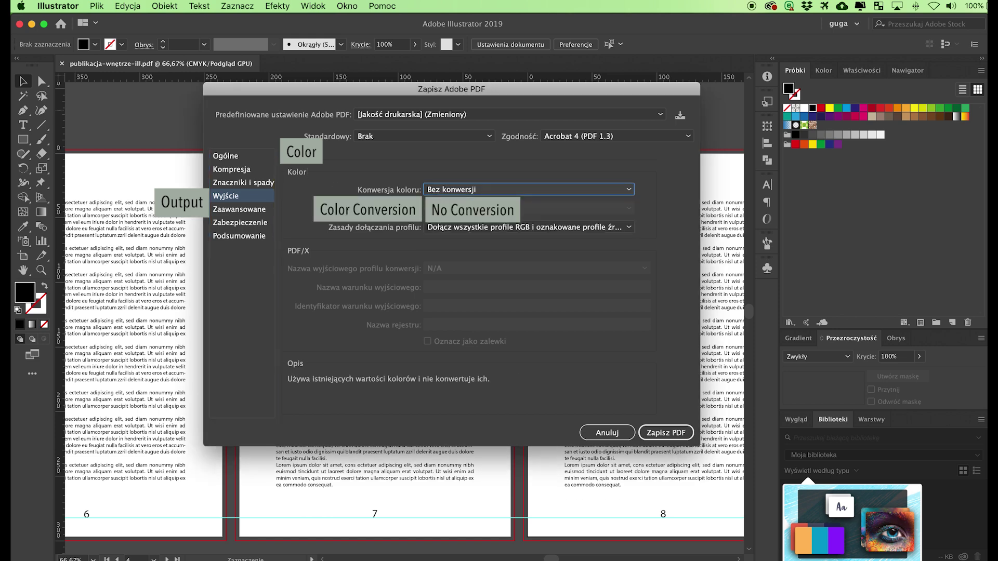
left_click(456, 228)
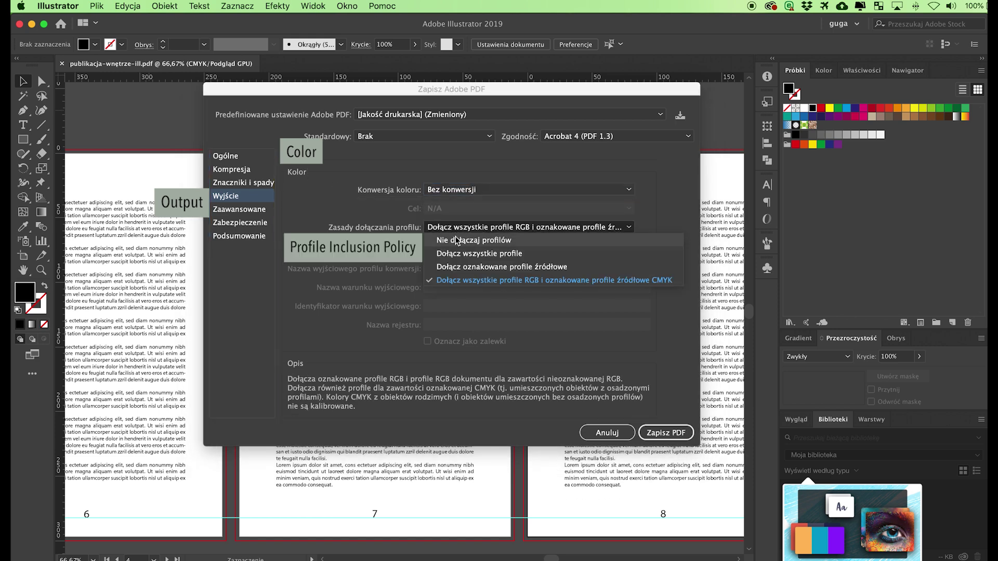
left_click(456, 240)
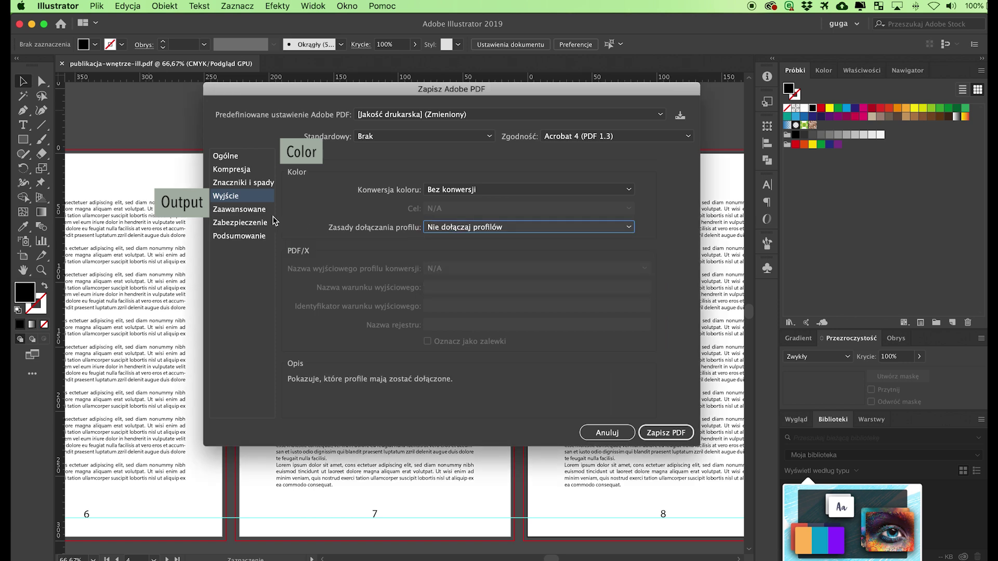
- Confirm 100% font subsetting under Zaawansowane, then review Zabezpieczenie and the Podsumowanie summary
left_click(251, 214)
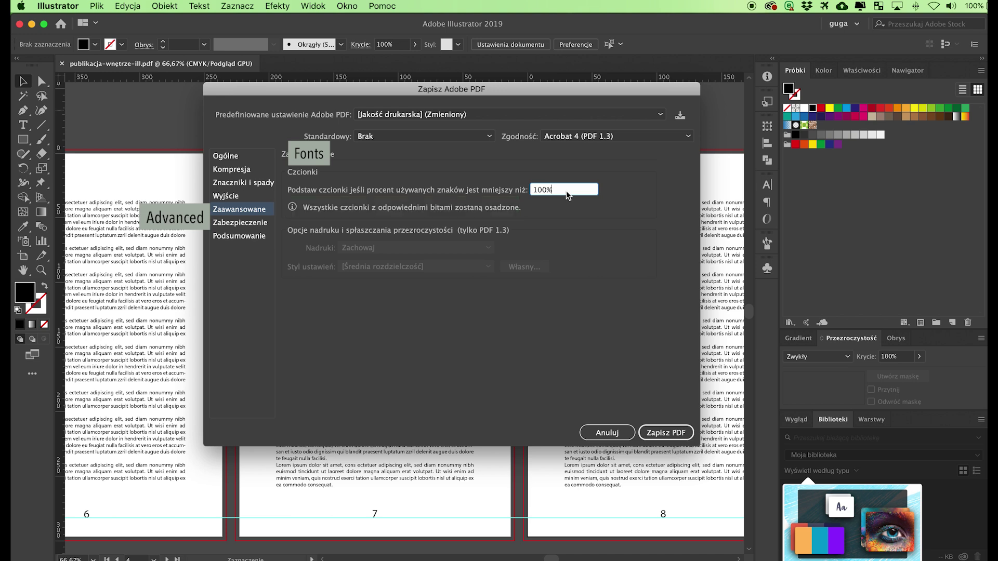
left_click(240, 211)
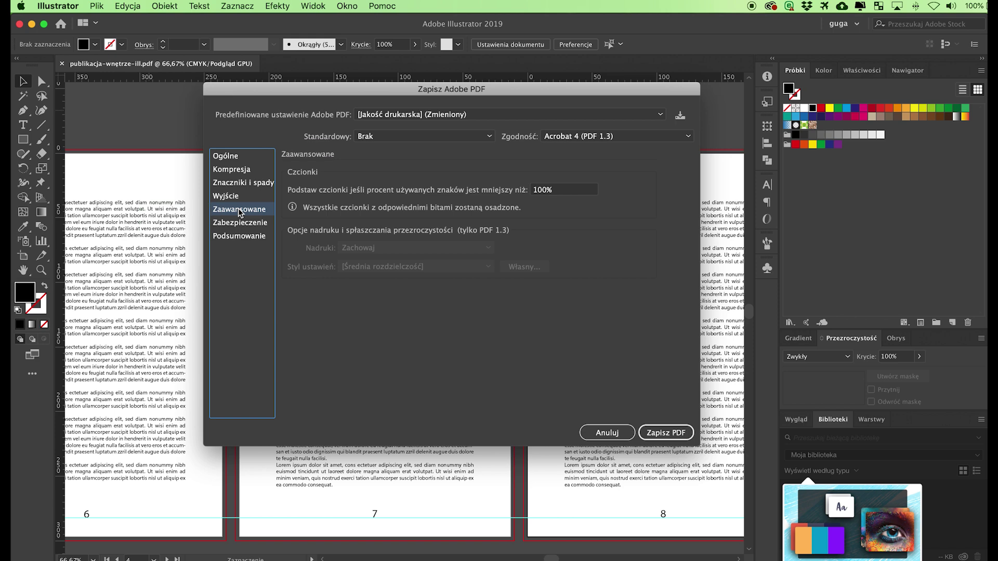
left_click(240, 223)
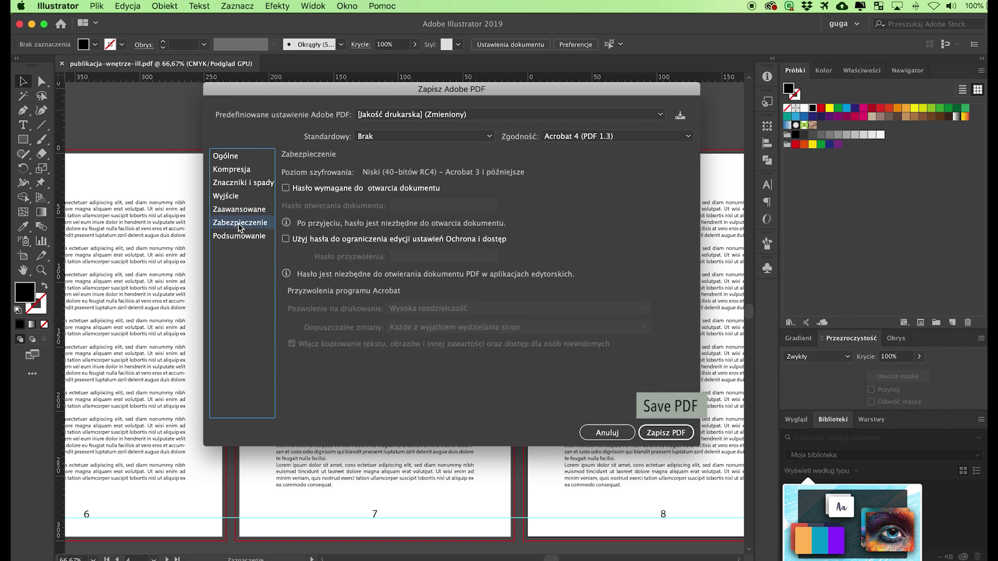
left_click(239, 236)
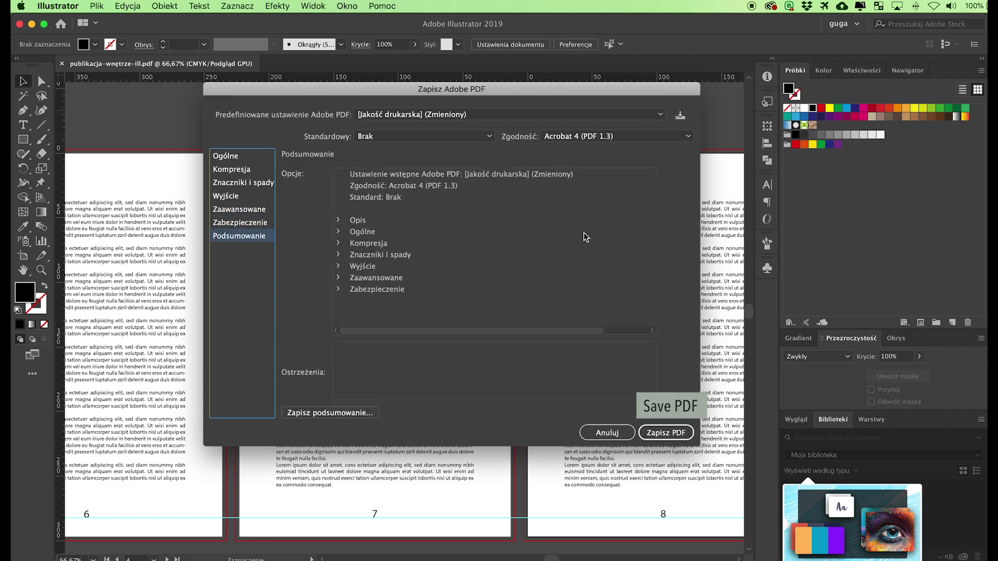
- Save the Illustrator PDF with these settings
left_click(679, 433)
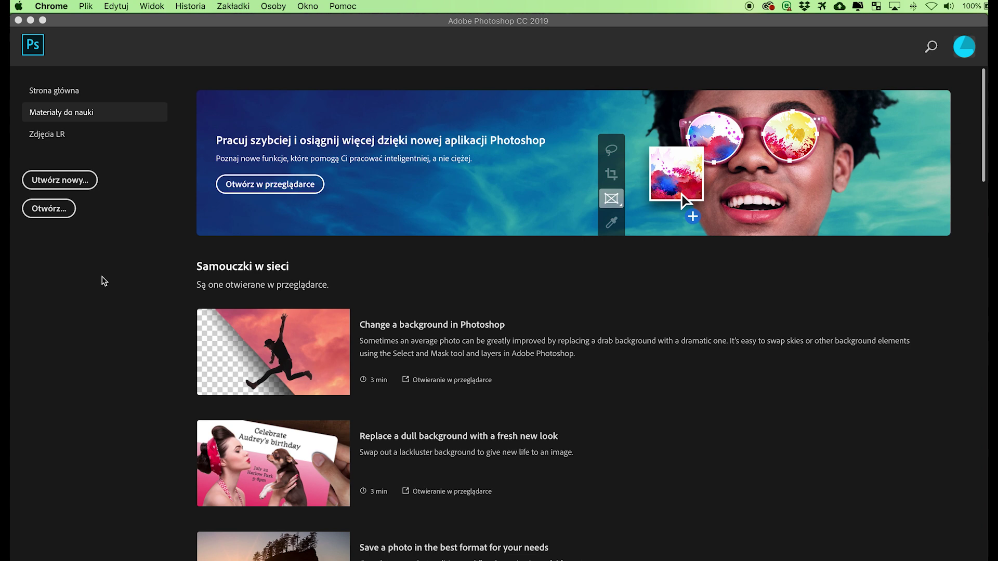
- Create a new 213×303 mm CMYK document at 600 ppi
left_click(104, 280)
left_click(119, 6)
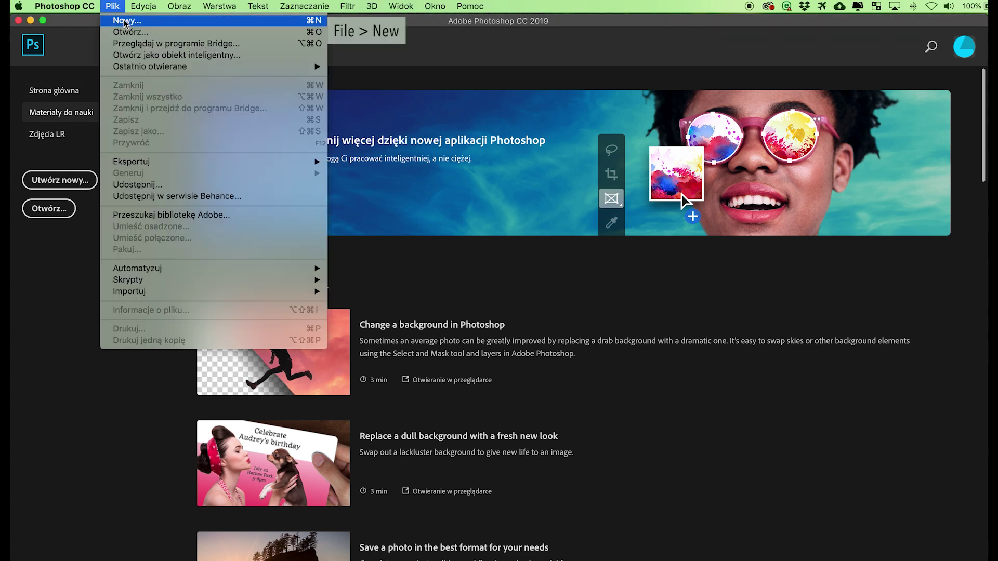
left_click(122, 22)
left_click(913, 193)
left_click(894, 275)
left_click(834, 228)
type("303")
left_click(823, 268)
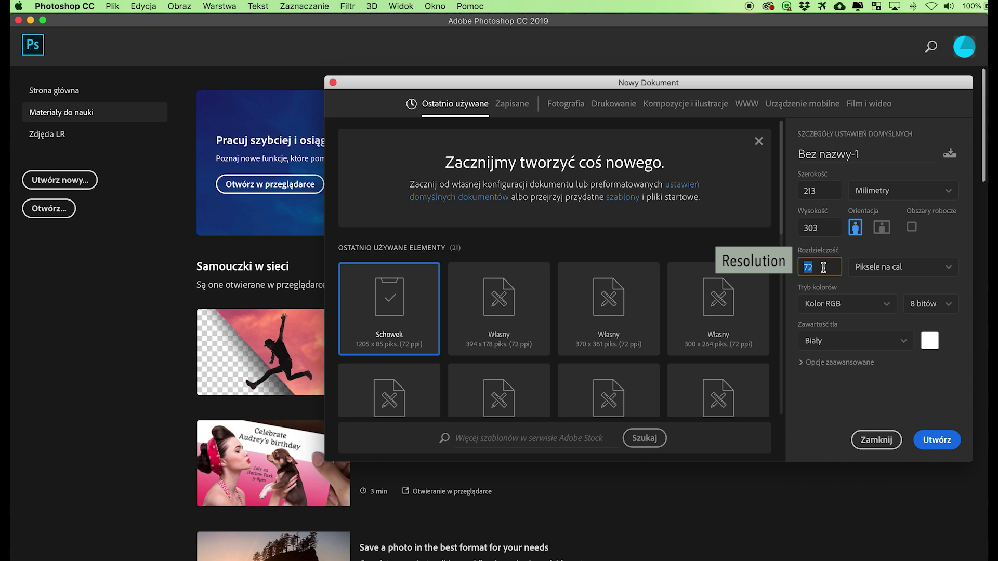
type("600")
left_click(885, 304)
left_click(854, 388)
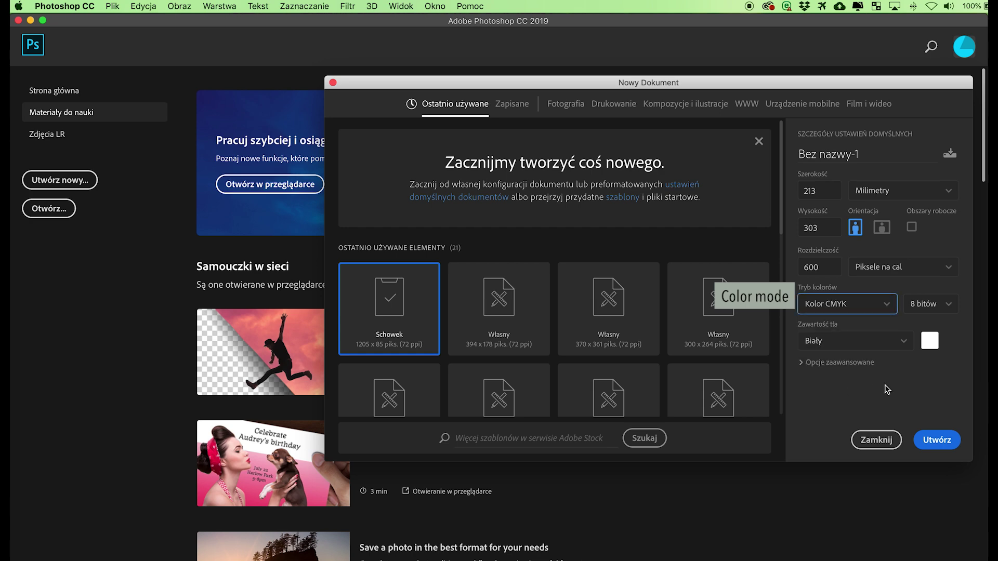
left_click(937, 440)
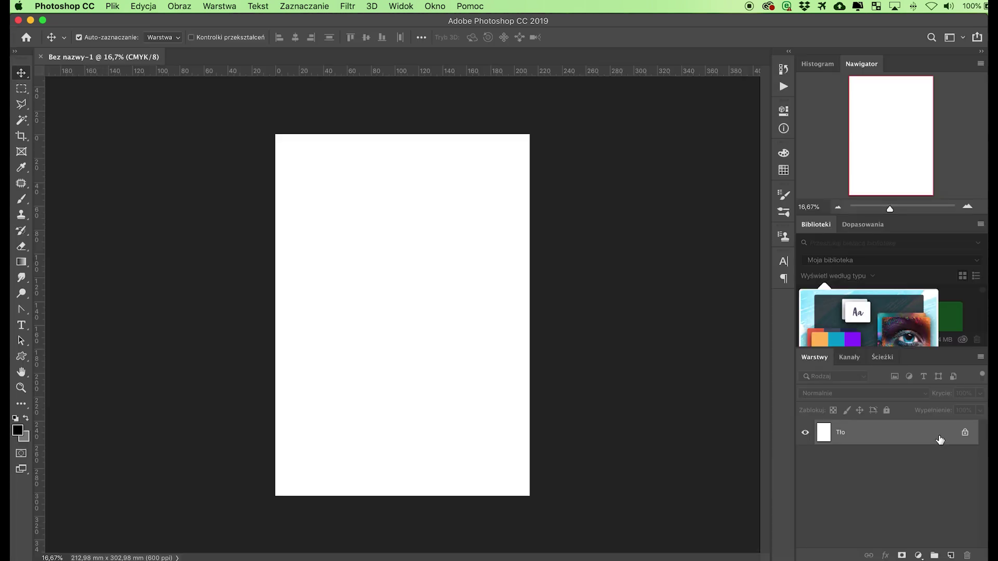
- Set Type tool anti-aliasing to Brak and draw a text box on the page
left_click(21, 325)
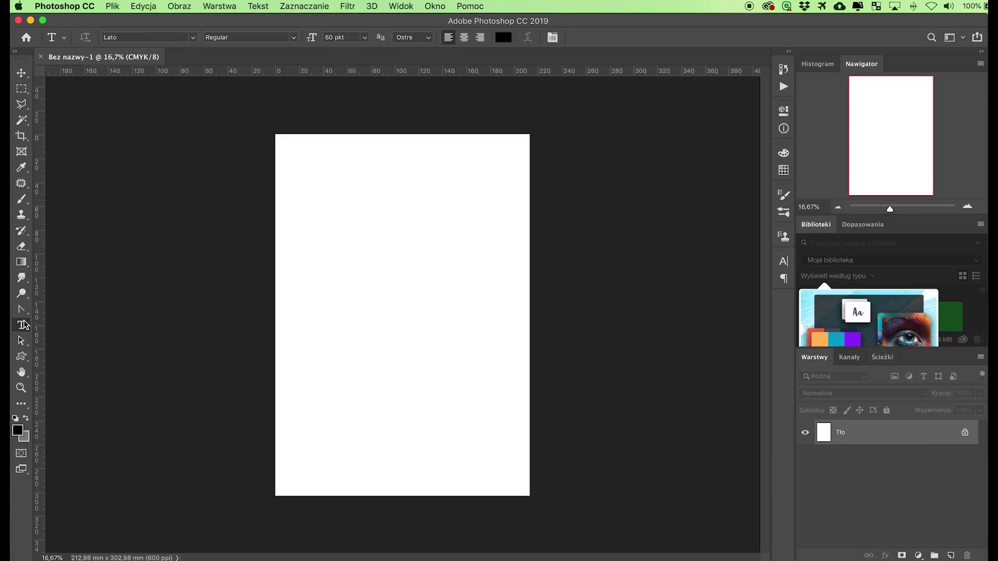
left_click(407, 38)
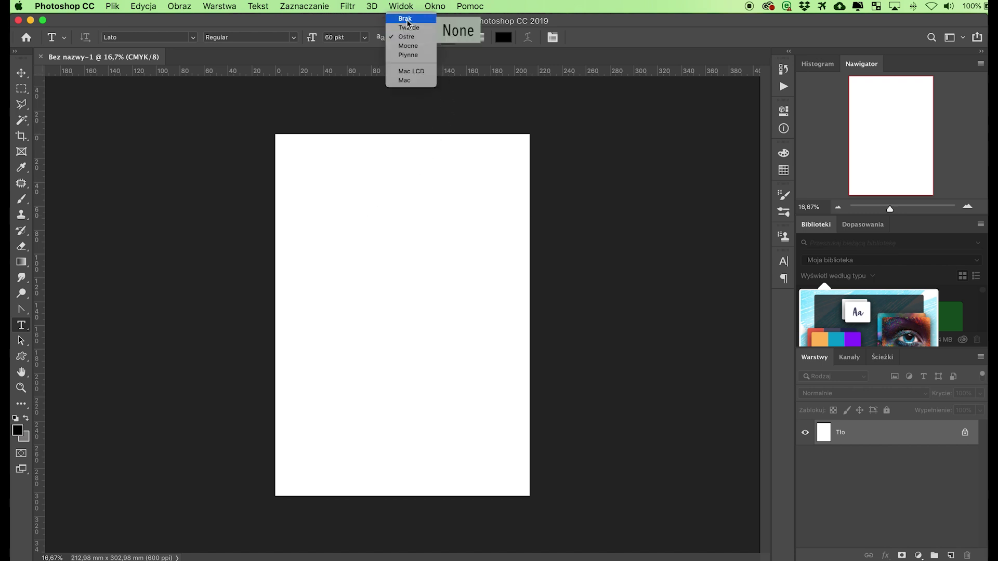
left_click(405, 18)
left_click_drag(362, 199, 448, 323)
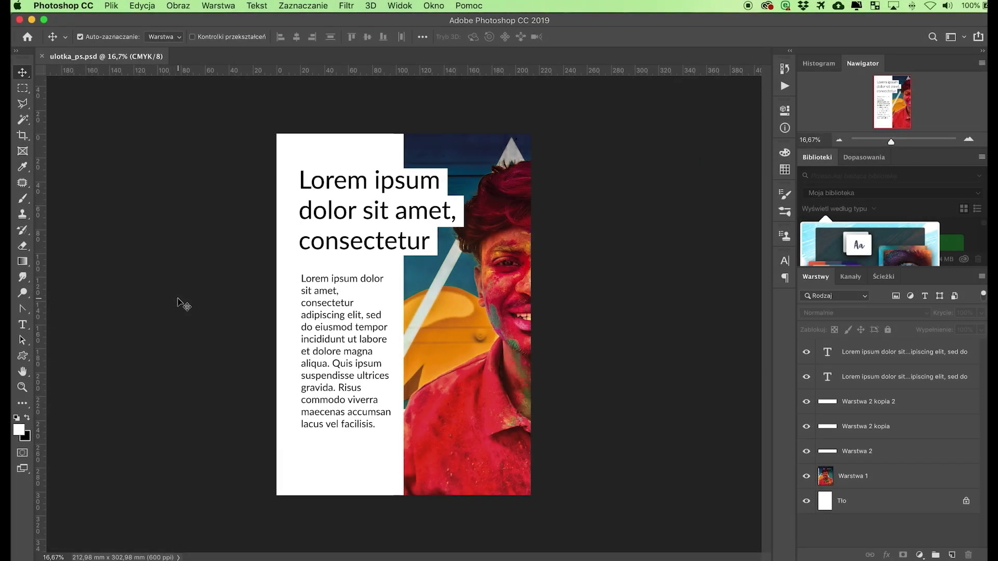
- Save the flyer as ulotka_ps.psd, accepting Maximize Compatibility
left_click(108, 7)
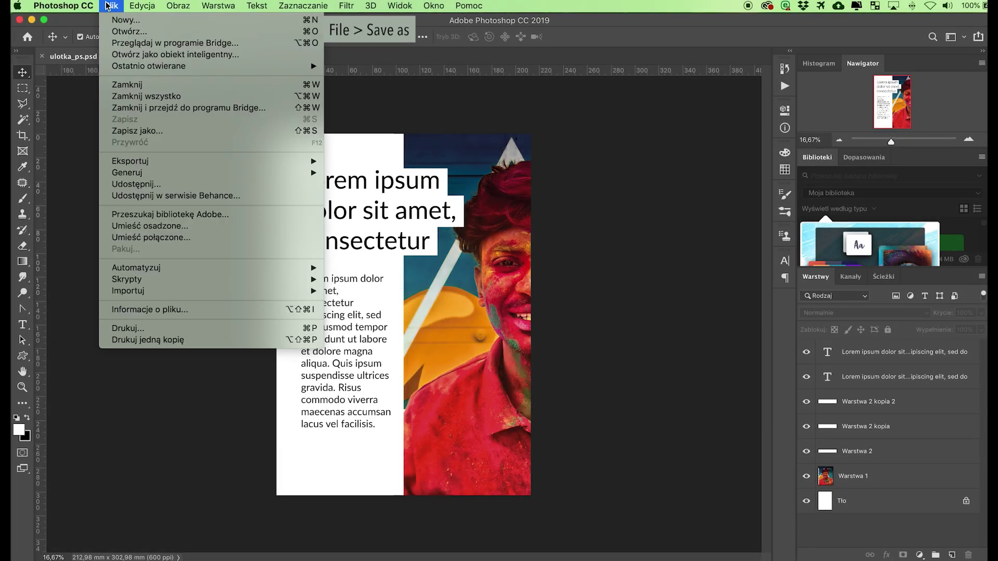
left_click(138, 131)
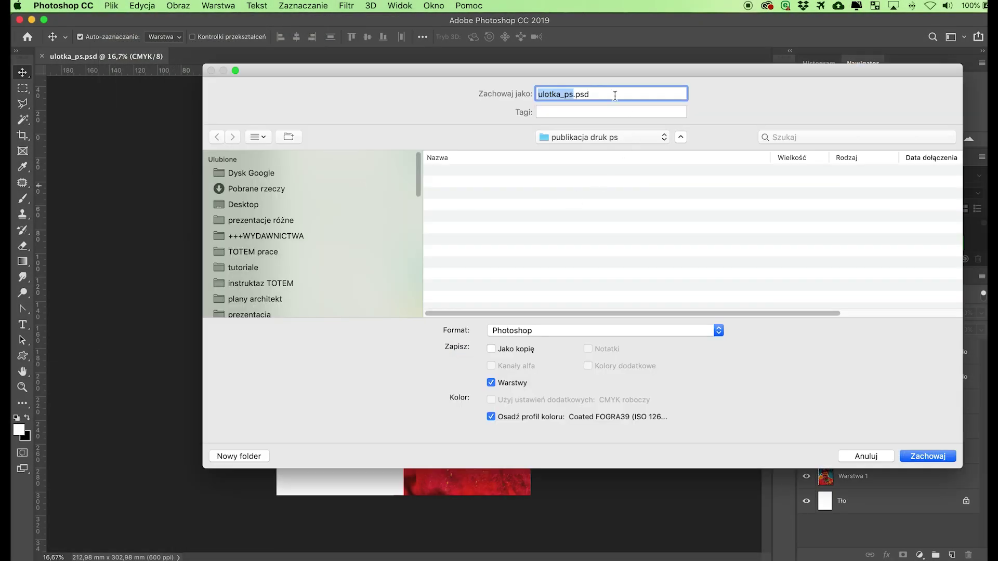
left_click(615, 96)
left_click(916, 460)
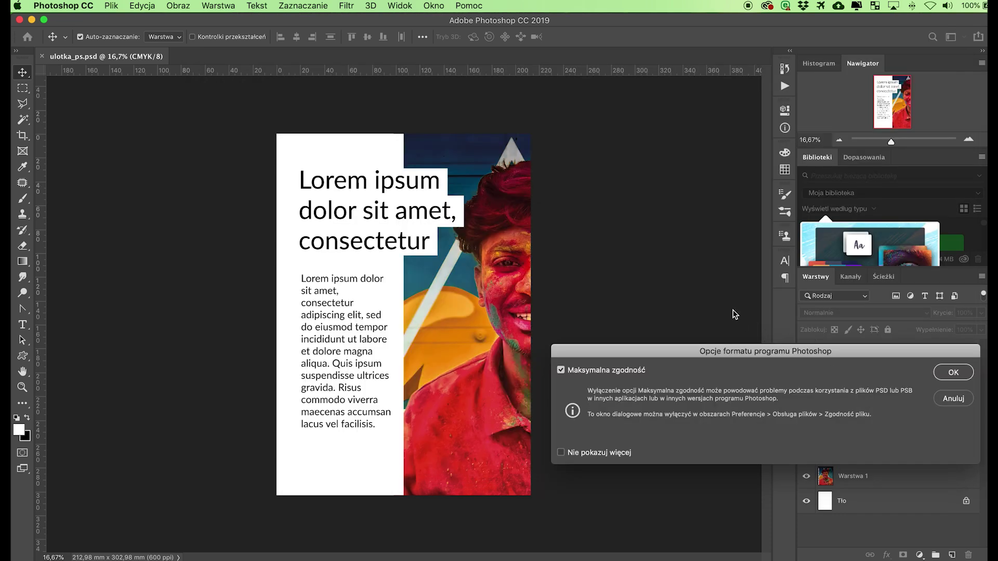
key("Return")
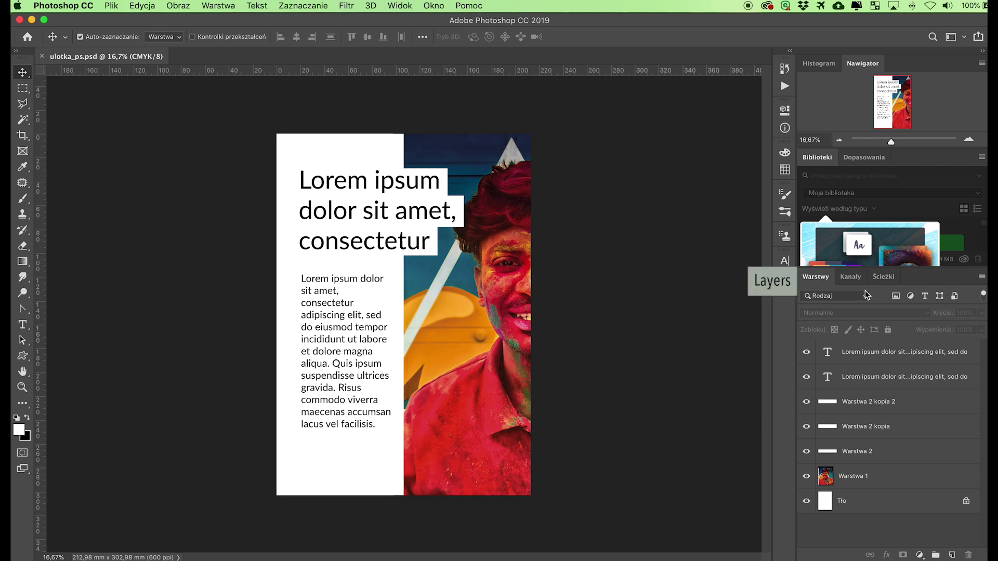
- Flatten the flyer with Spłaszcz obraz and save it in Photoshop PDF format as ulotka_ps.pdf
left_click(983, 277)
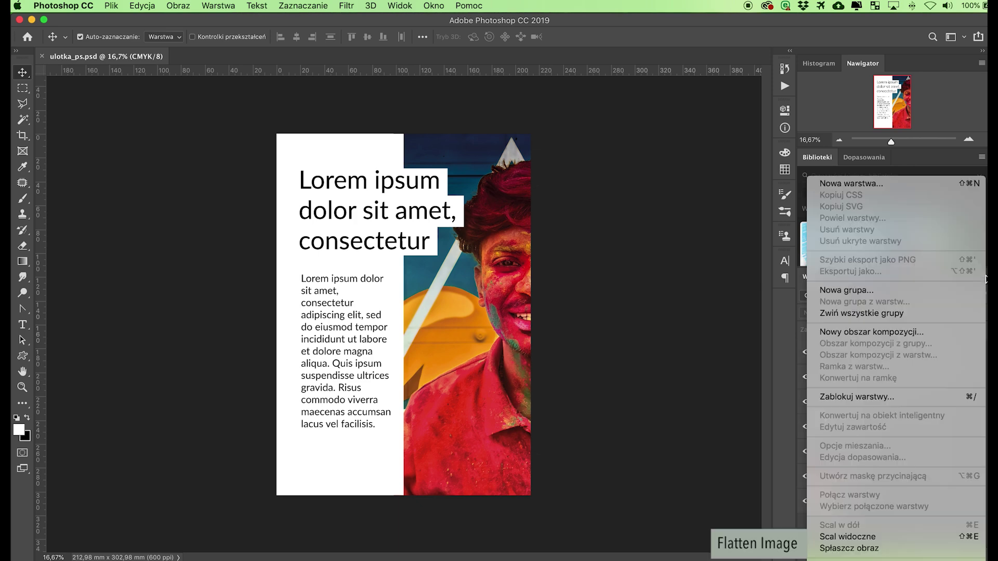
left_click(865, 550)
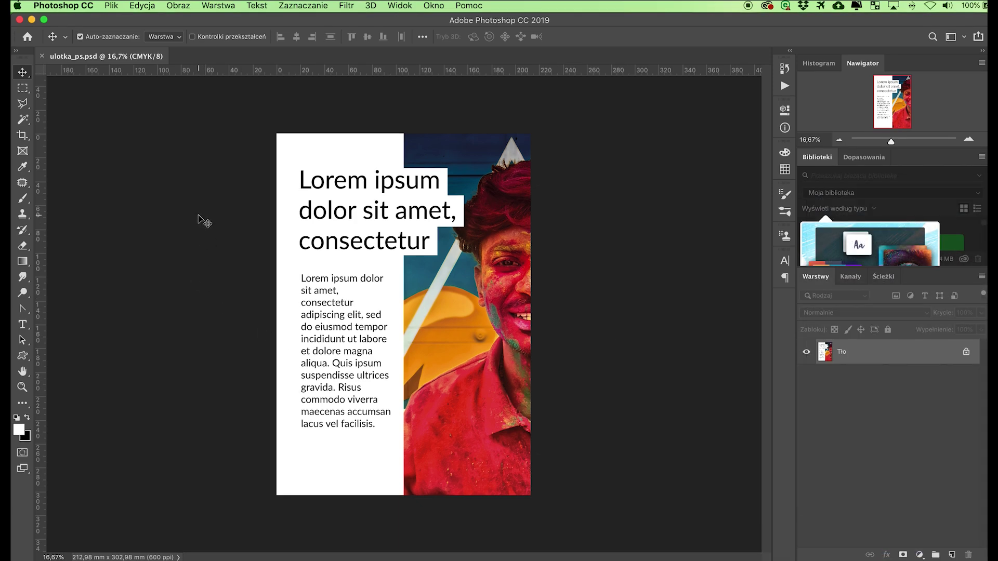
left_click(110, 5)
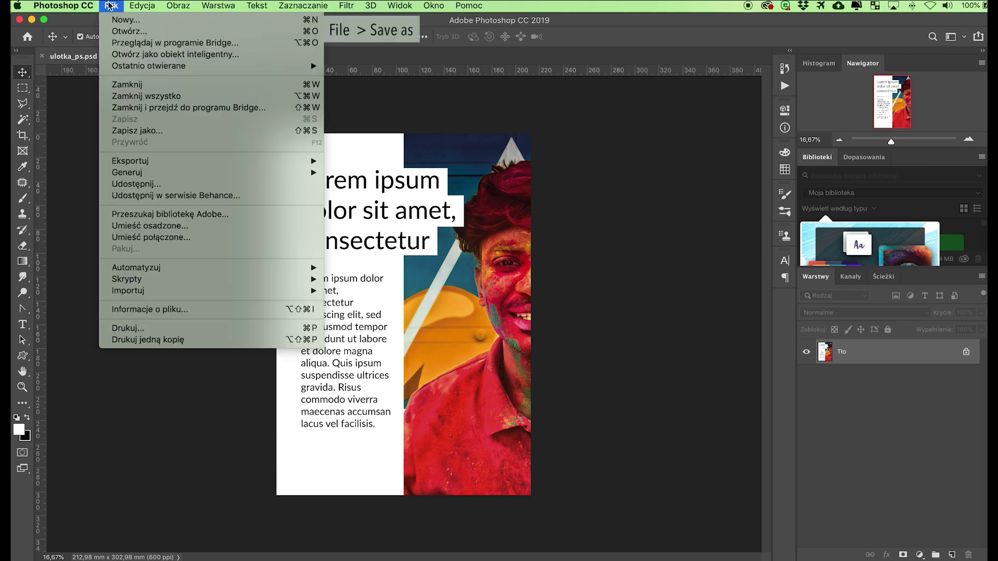
left_click(134, 130)
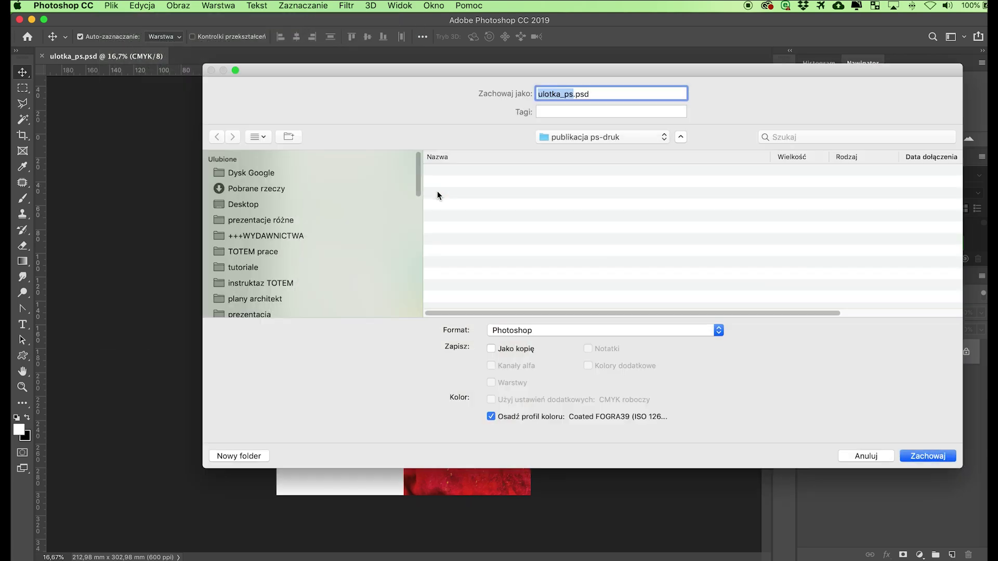
left_click(550, 331)
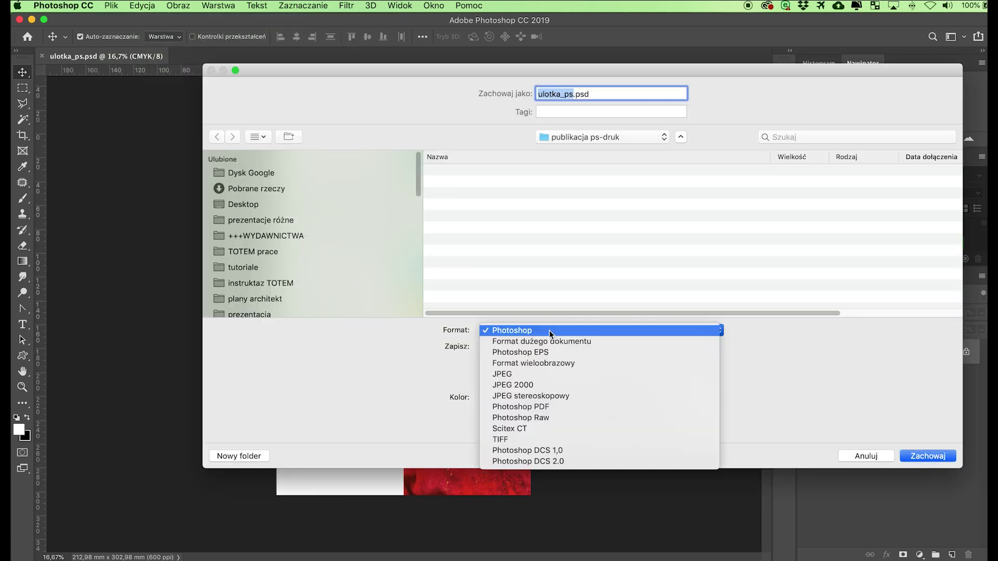
left_click(551, 404)
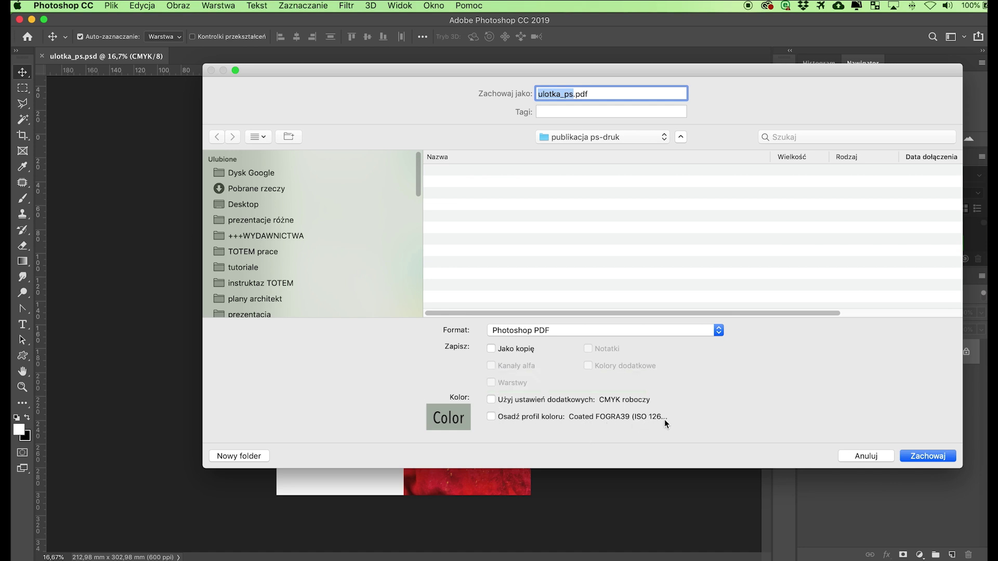
left_click(928, 456)
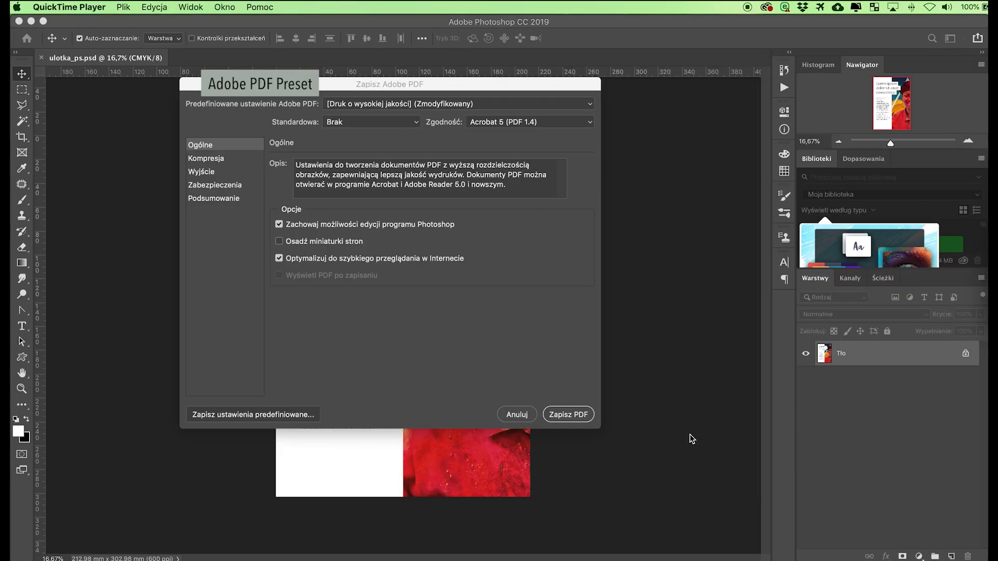
- Choose [Jakość drukarska], Standard Brak, Acrobat 4 (PDF 1.3), and disable preserving Photoshop editing
left_click(482, 309)
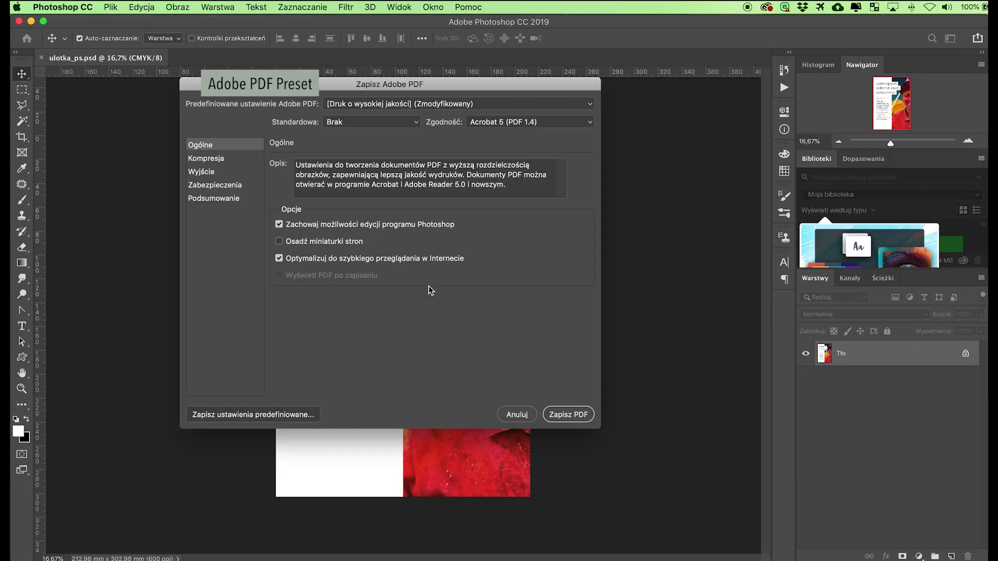
left_click(343, 104)
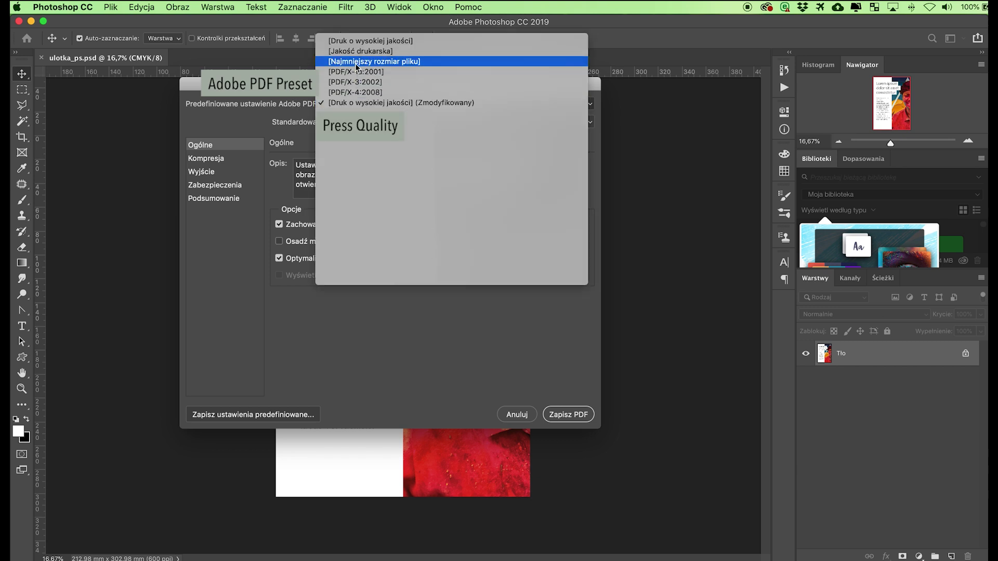
left_click(341, 51)
left_click(343, 122)
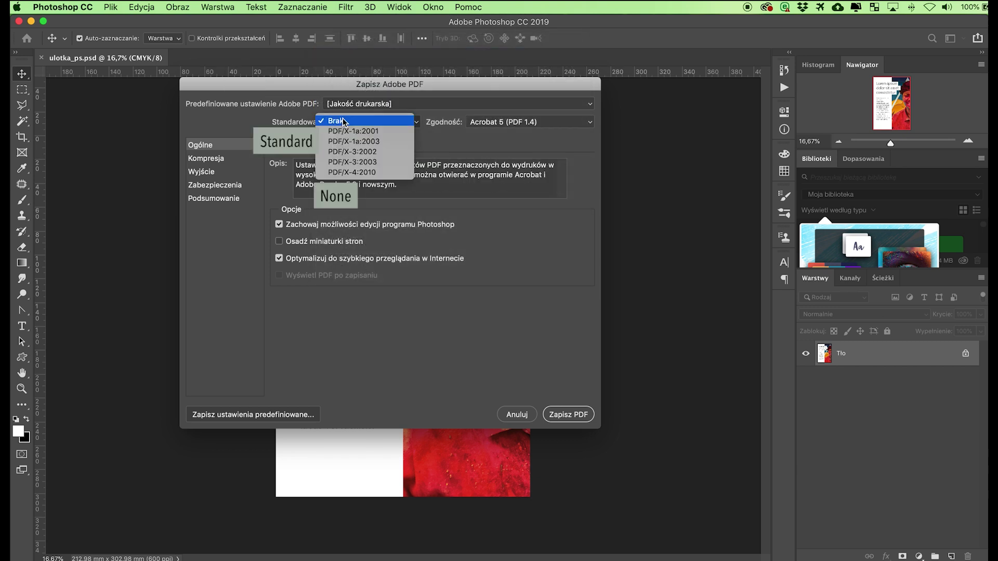
left_click(343, 122)
left_click(499, 122)
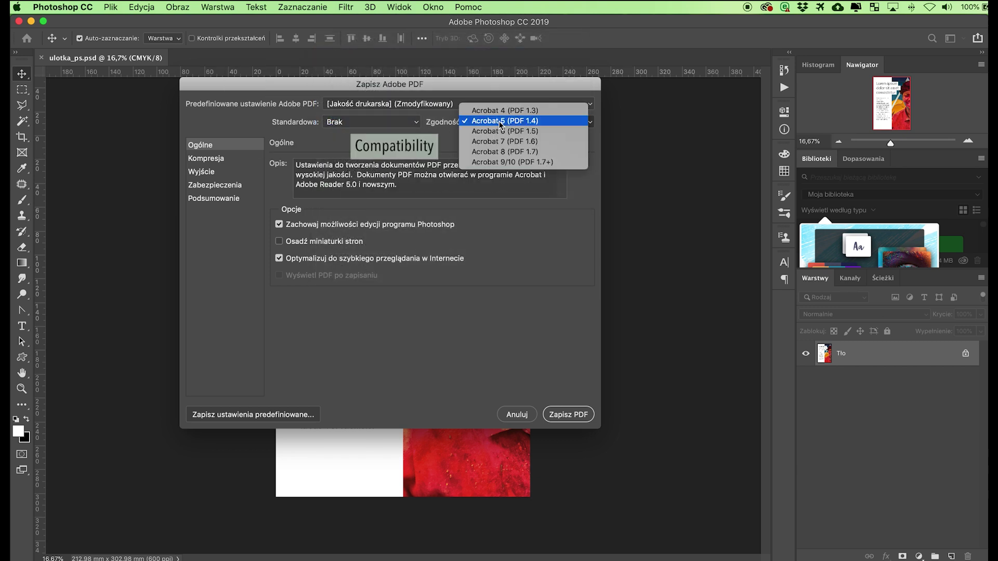
left_click(501, 114)
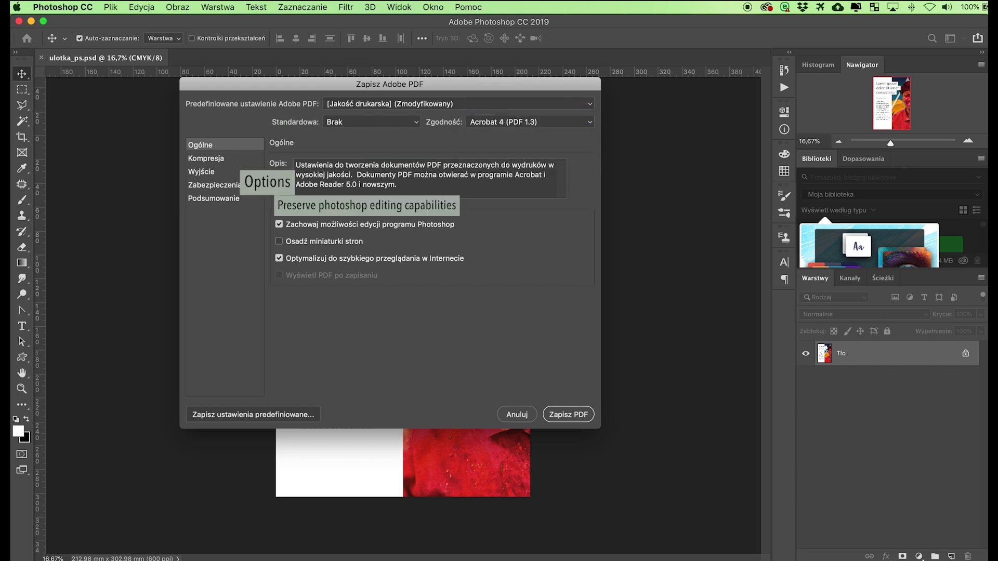
left_click(279, 225)
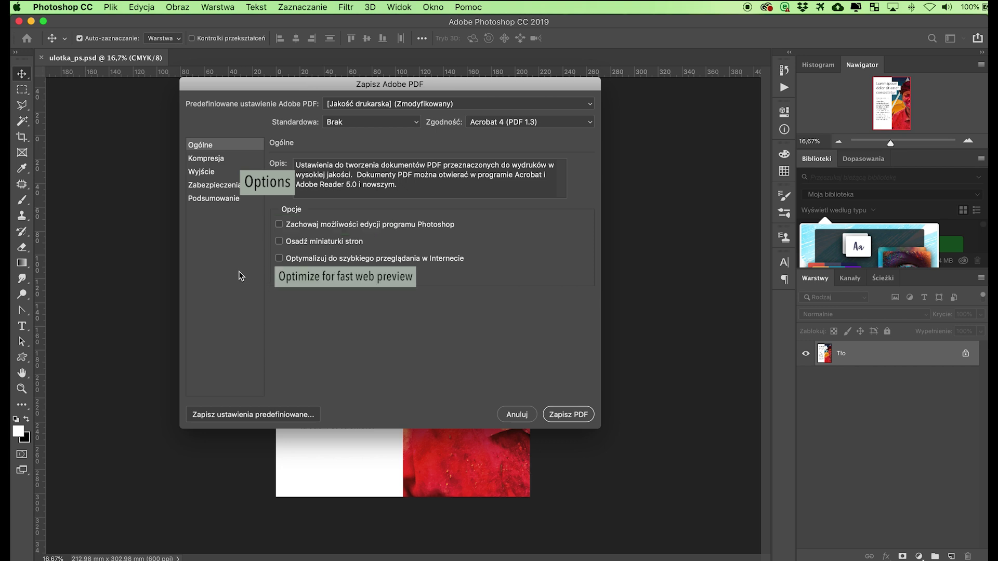
- Set compression to Bez próbkowania w dół with ZIP image compression
left_click(210, 158)
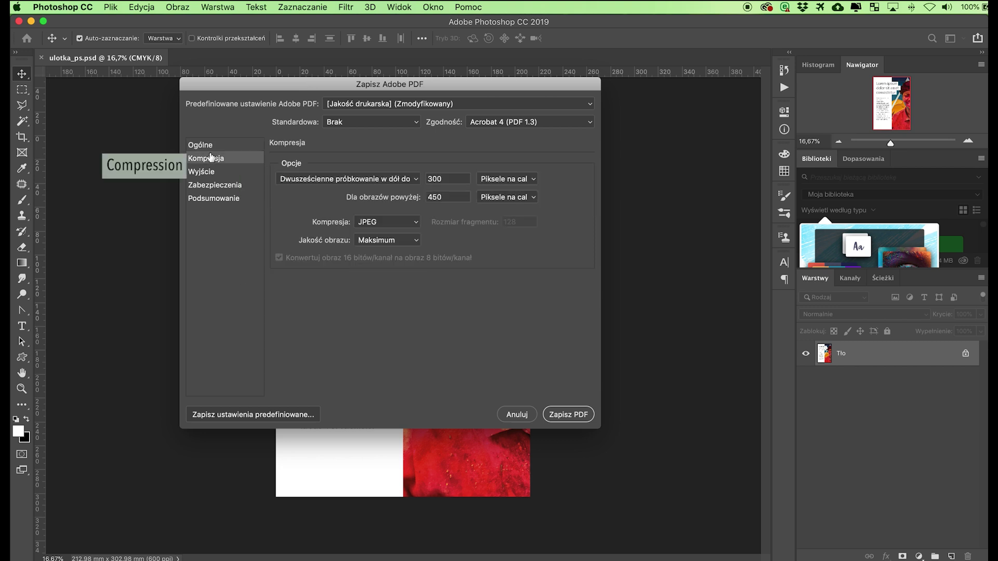
left_click(316, 180)
left_click(322, 151)
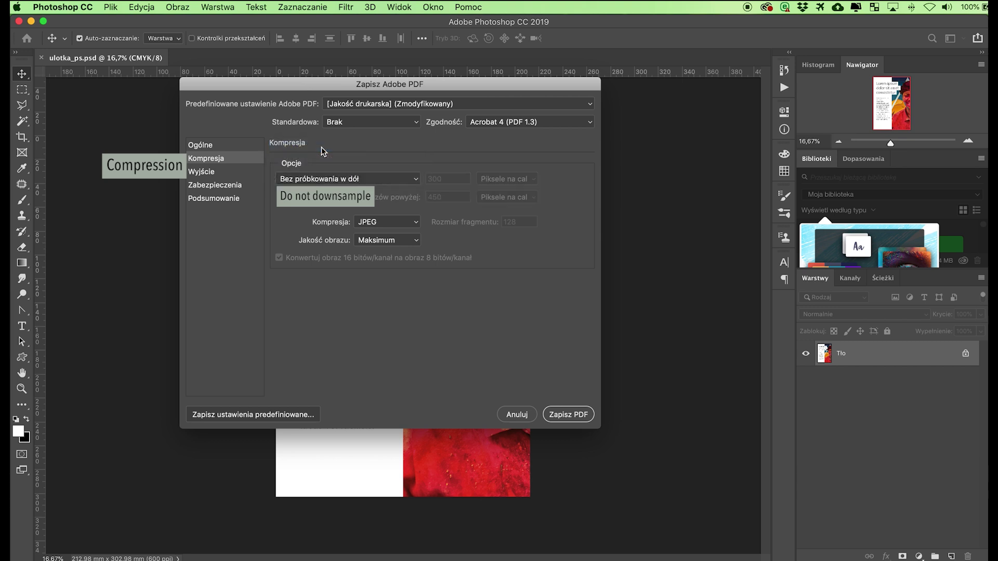
left_click(385, 222)
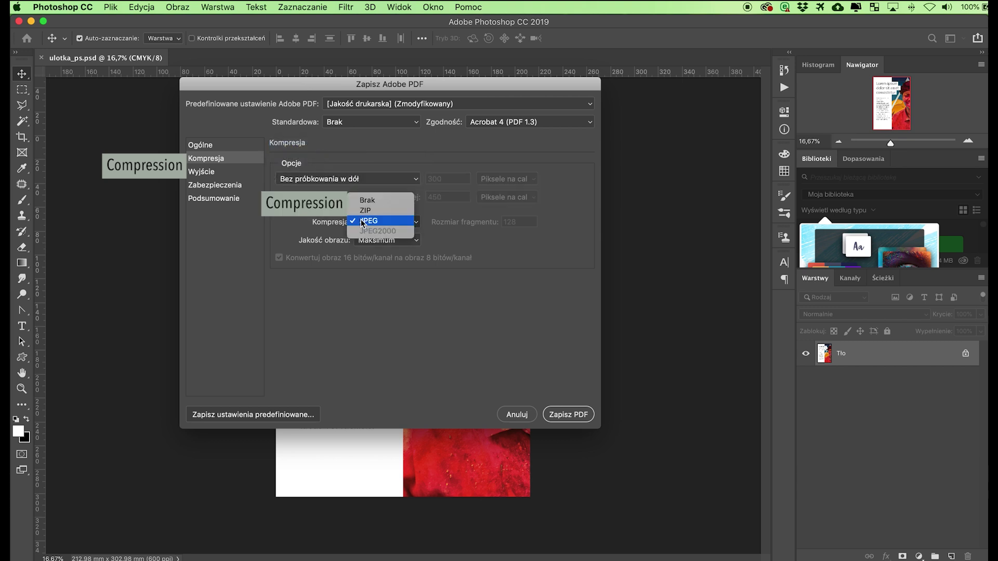
left_click(366, 211)
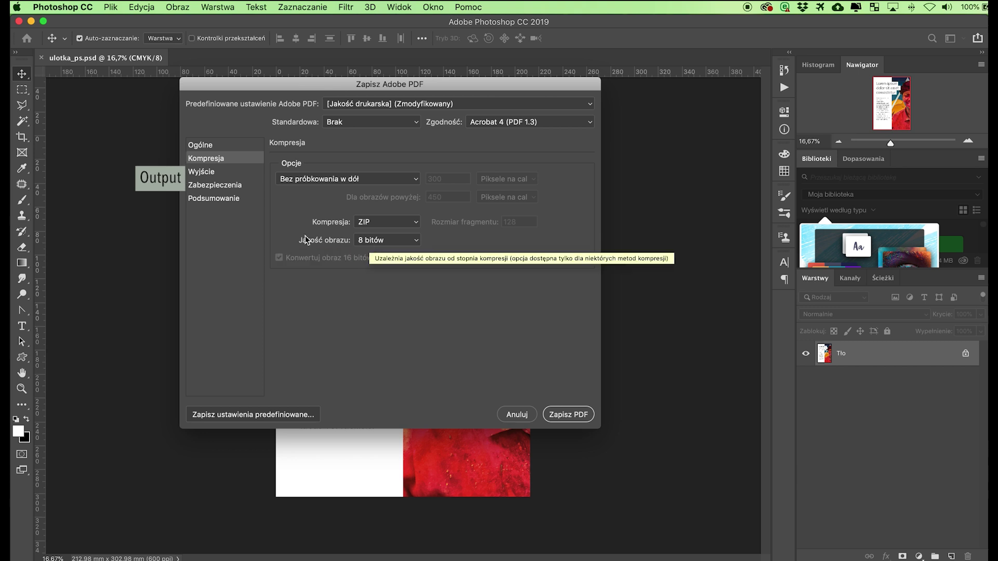
- In Wyjście, set colour conversion to Bez konwersji and exclude the colour profile
left_click(212, 174)
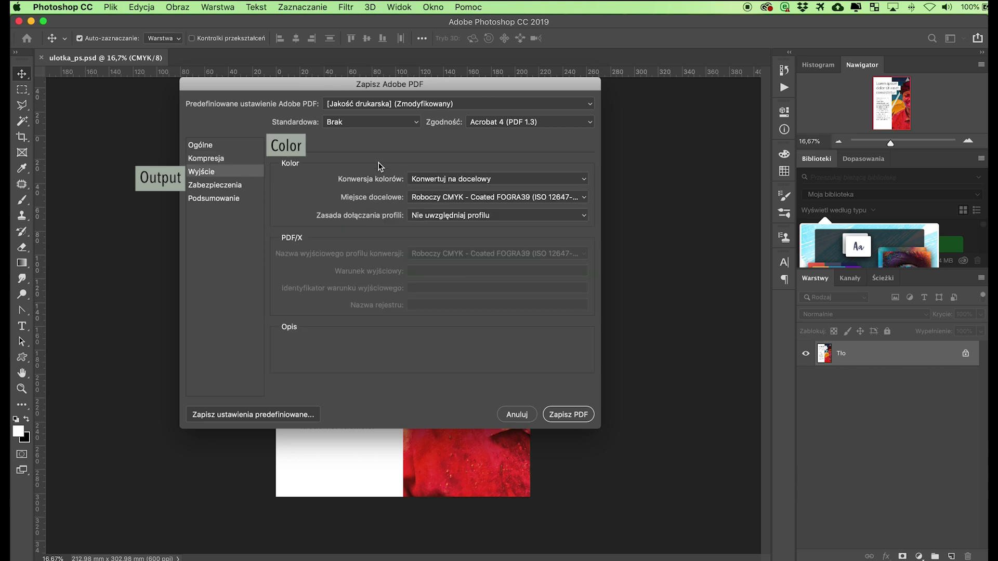
mouse_move(418, 180)
left_click(420, 180)
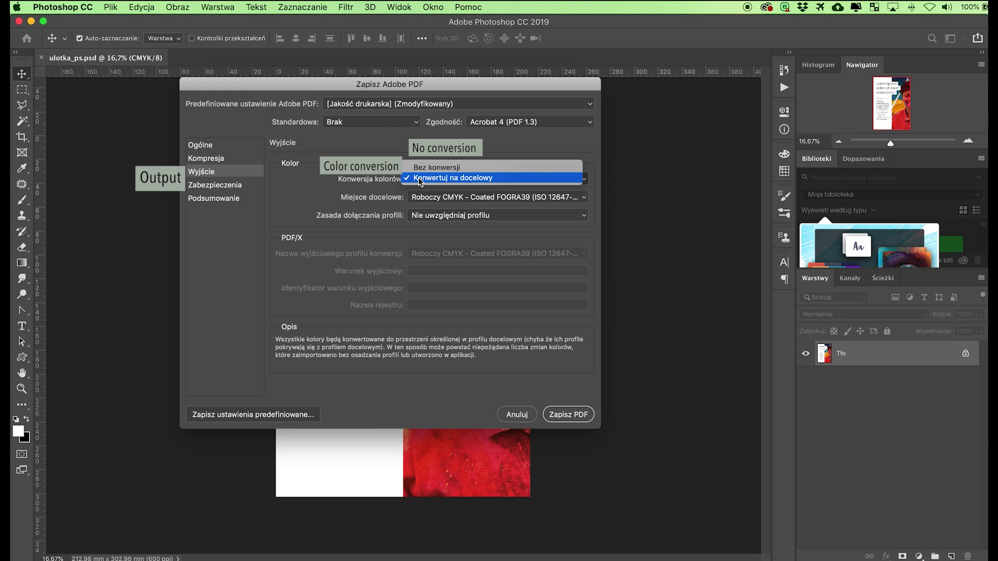
left_click(423, 171)
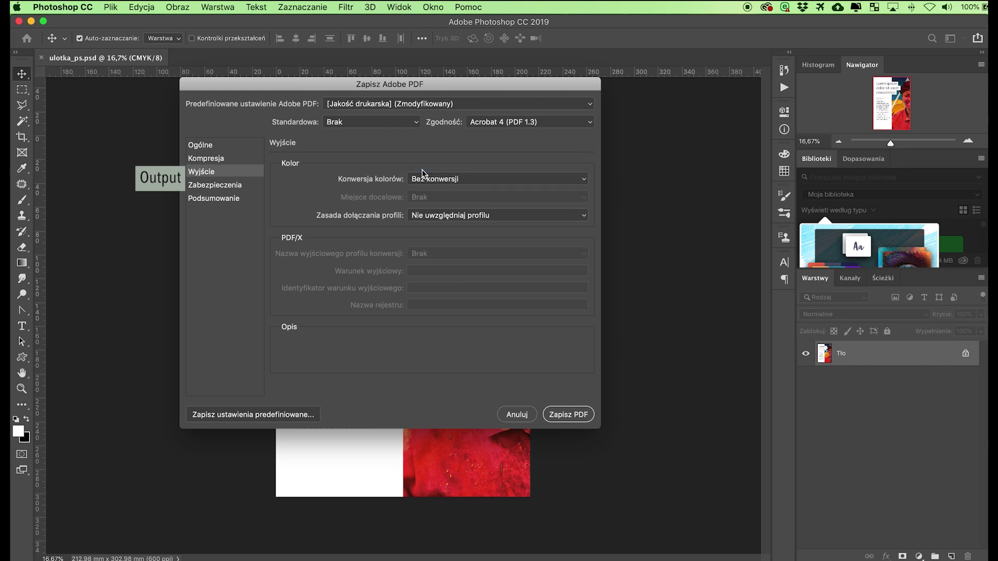
left_click(422, 215)
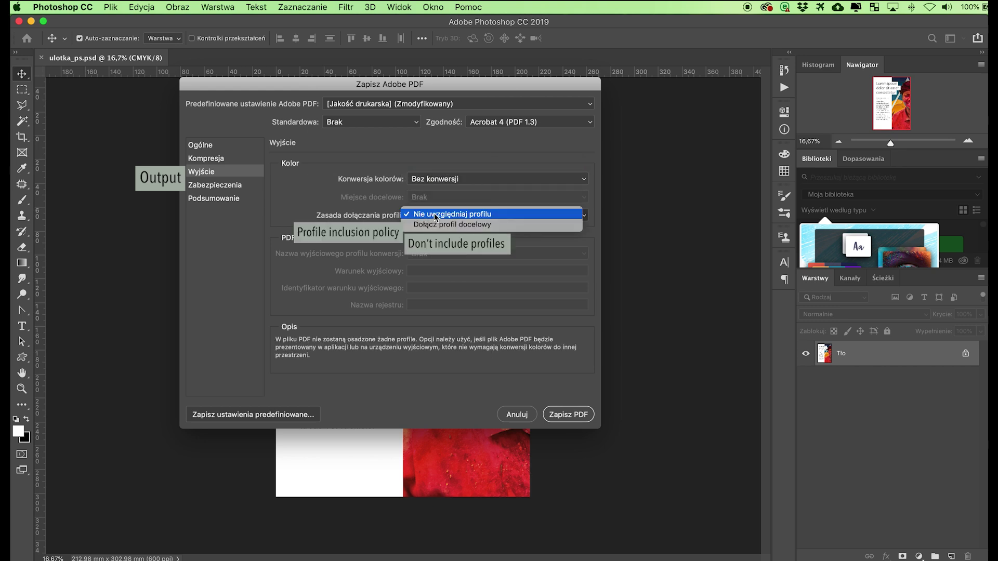
left_click(438, 215)
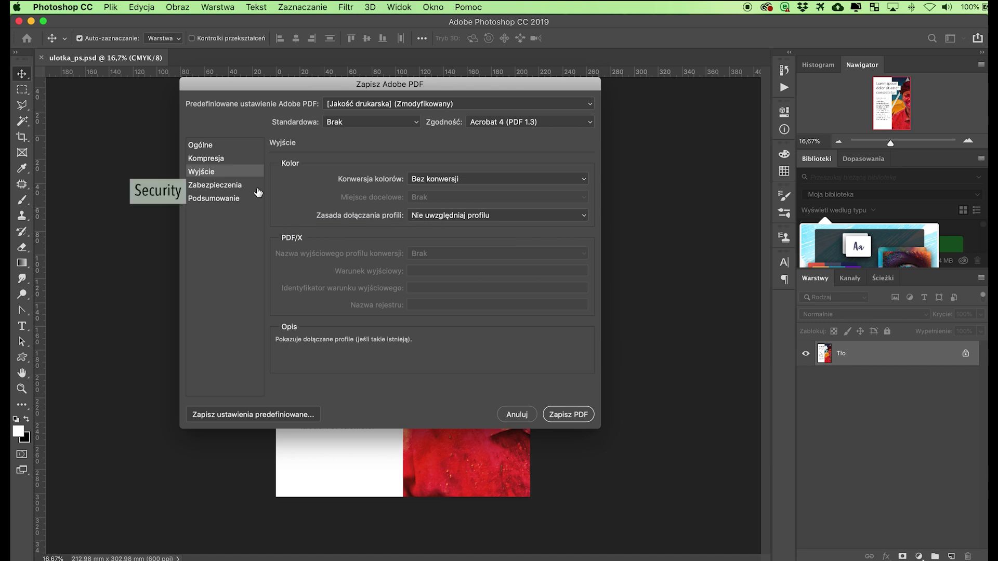
left_click(231, 187)
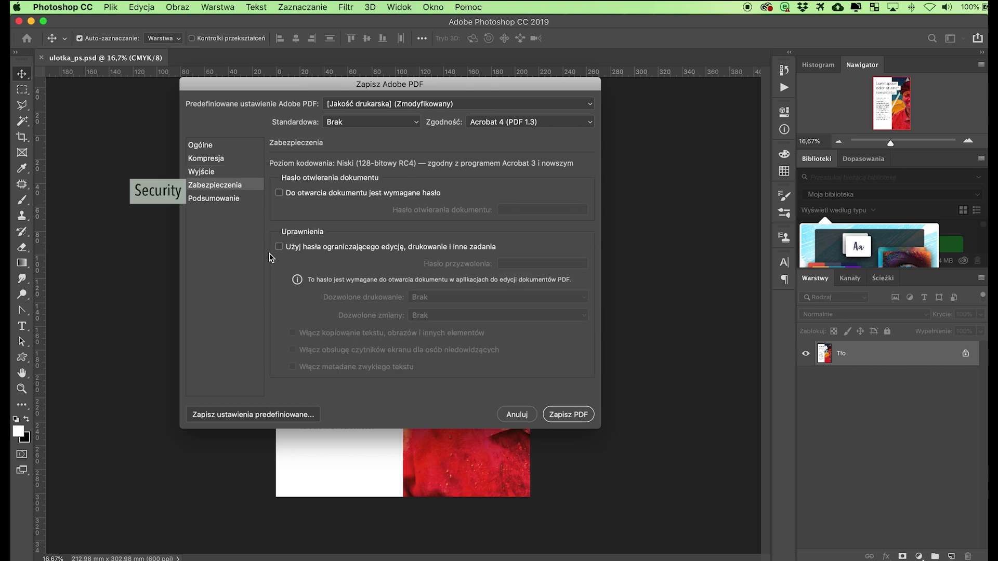
- Review the Podsumowanie and save ulotka_ps.pdf
left_click(229, 199)
left_click(577, 415)
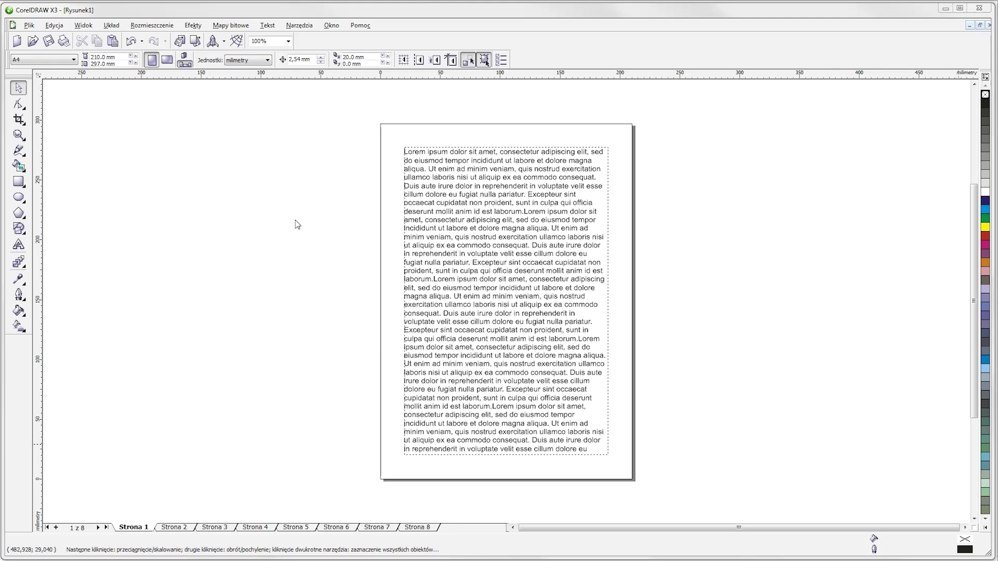
- Open CorelDRAW's Publish to PDF settings, inspect Zgodność versions unchanged, and show the Obiekty page
left_click(25, 26)
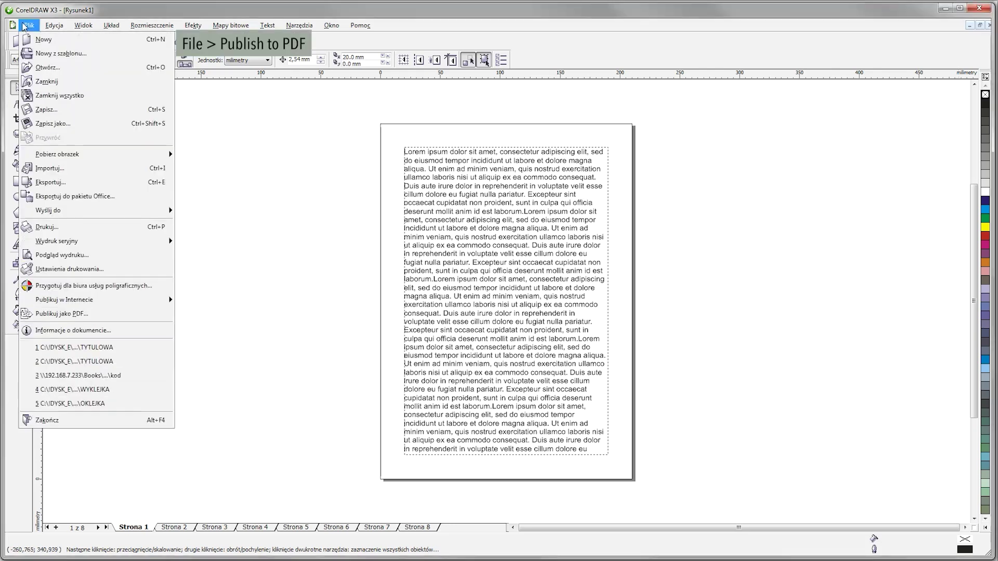
left_click(68, 314)
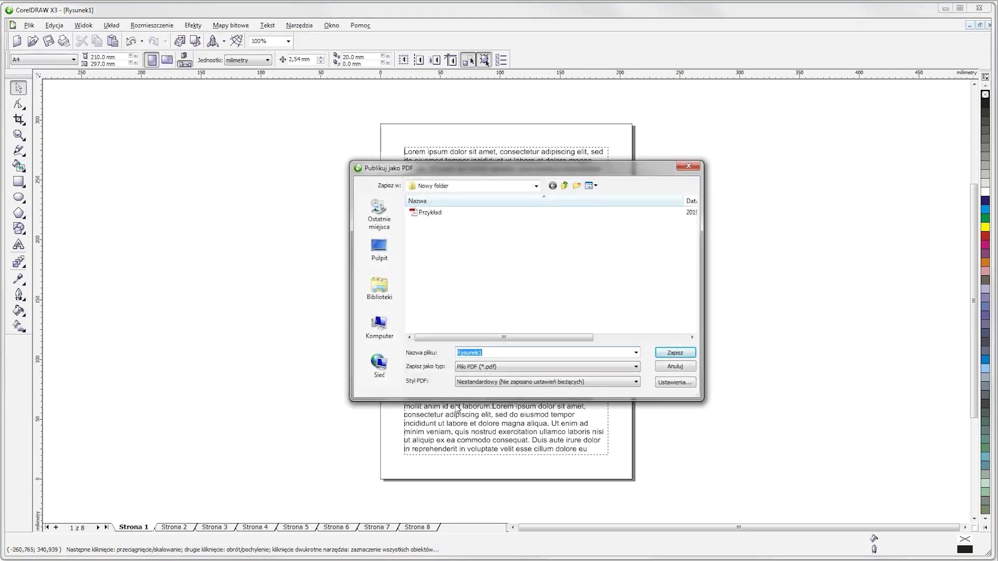
left_click(676, 382)
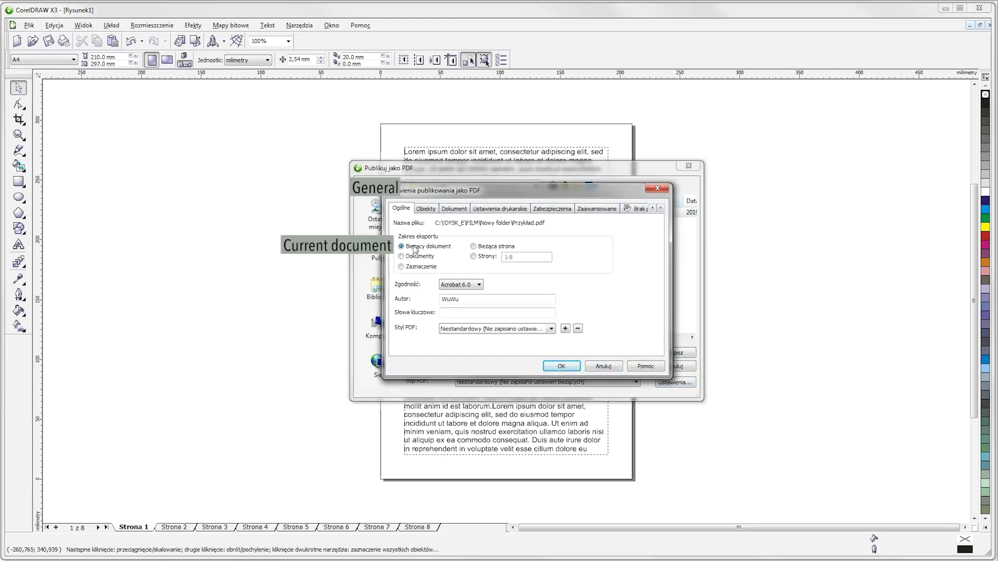
left_click(461, 285)
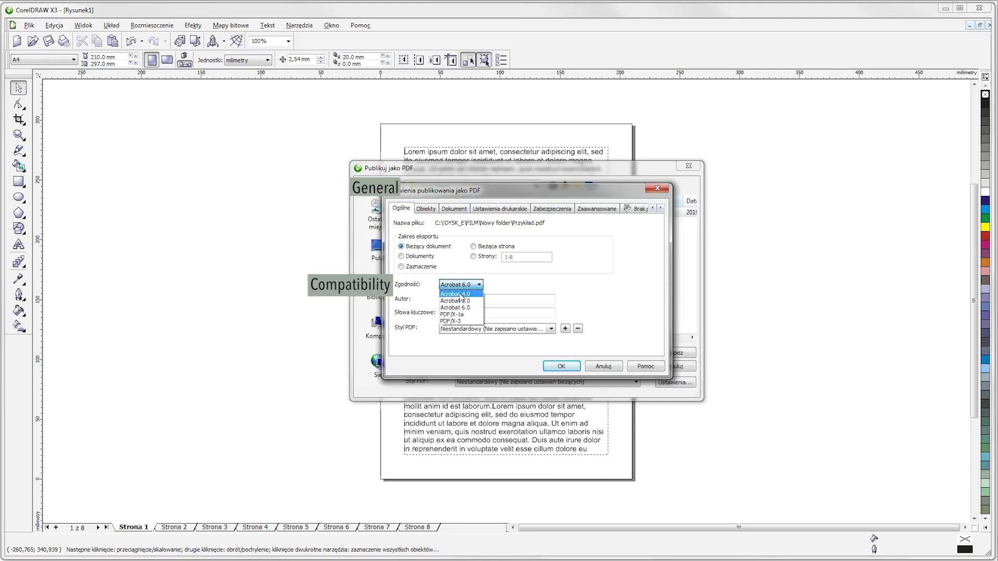
left_click(459, 294)
left_click(426, 209)
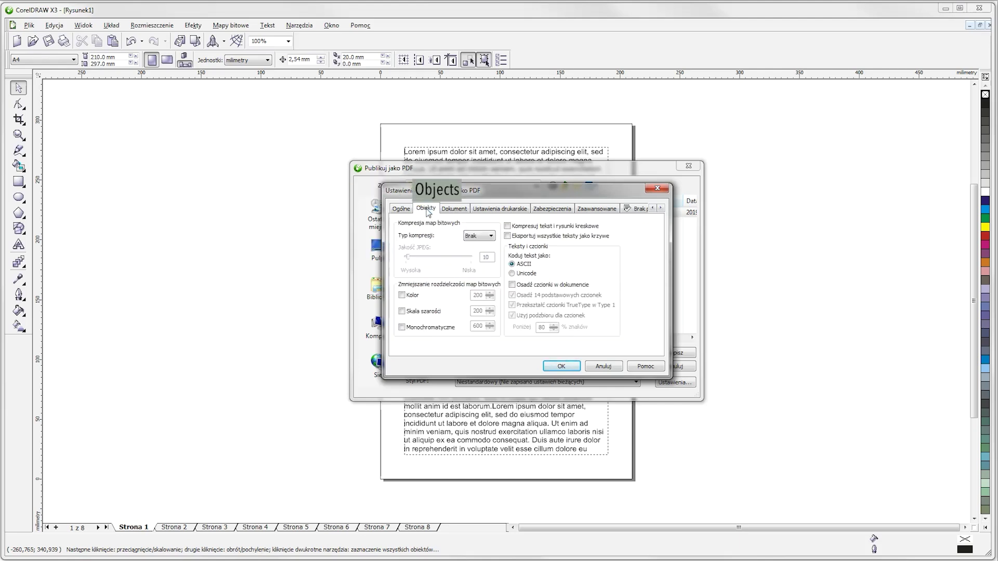
- Use LZW bitmap compression and downsample colour, greyscale and monochrome bitmaps at 300/300/600
left_click(474, 236)
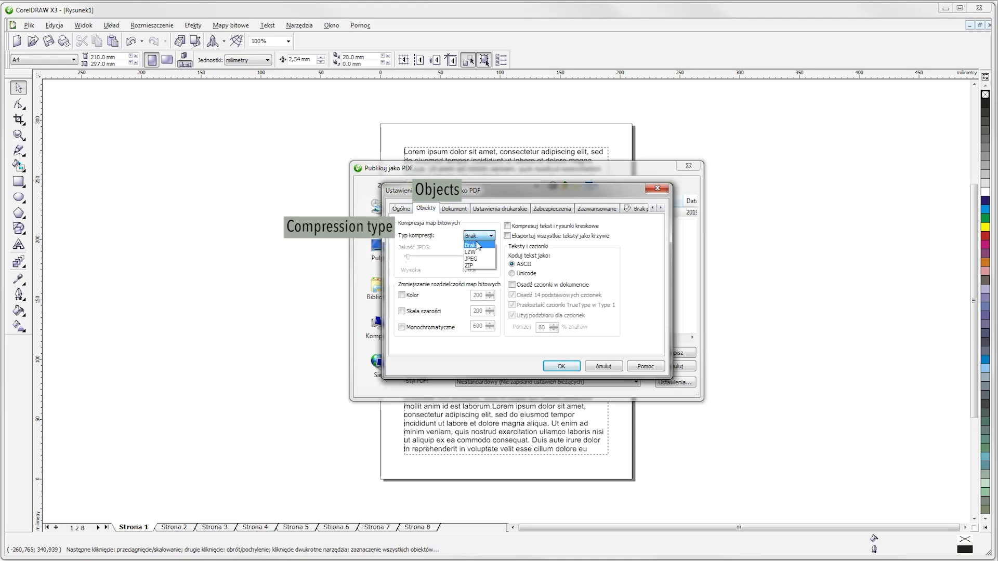
left_click(474, 252)
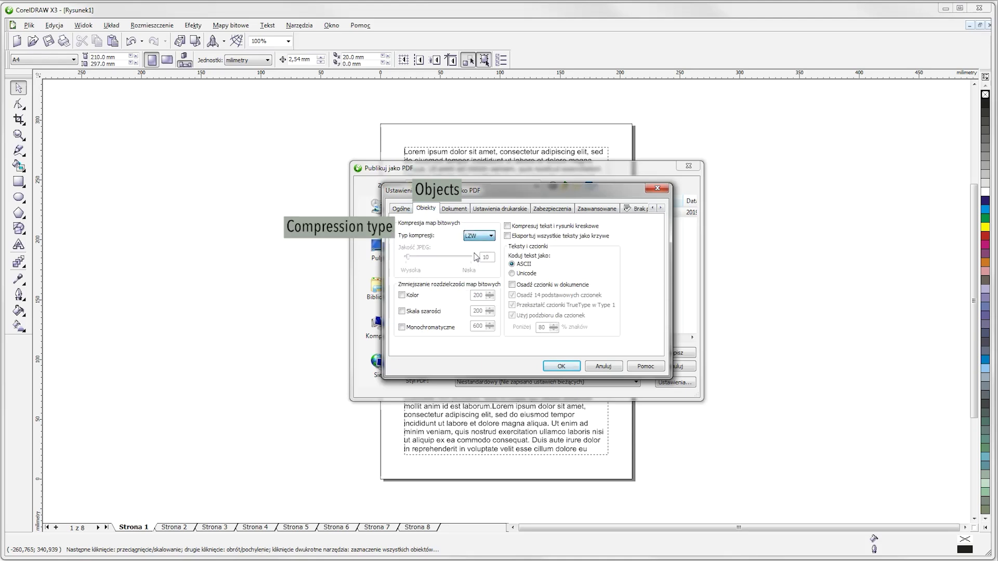
left_click(410, 298)
double_click(482, 295)
type("30")
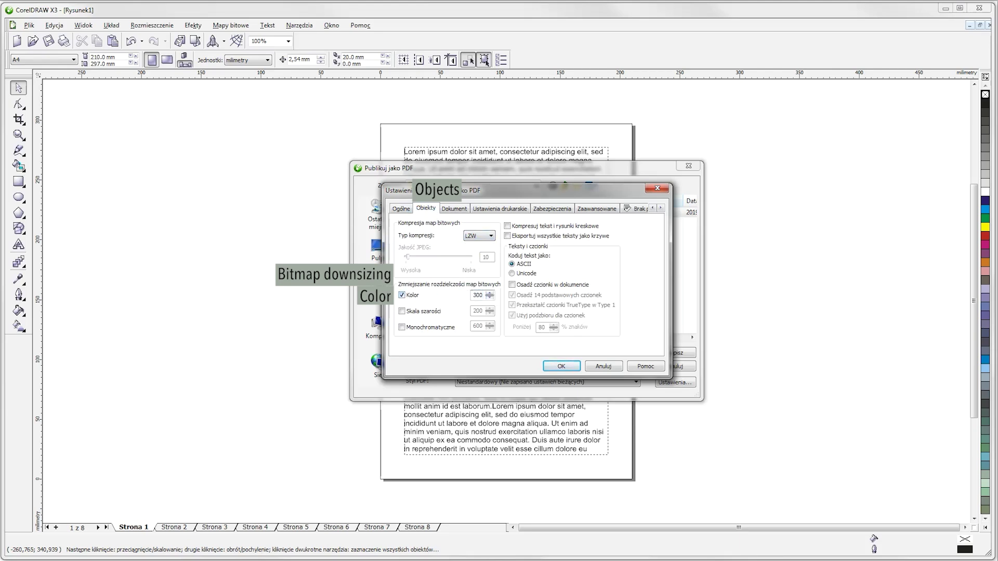
left_click(429, 312)
left_click(425, 312)
double_click(477, 311)
type("3")
left_click(430, 328)
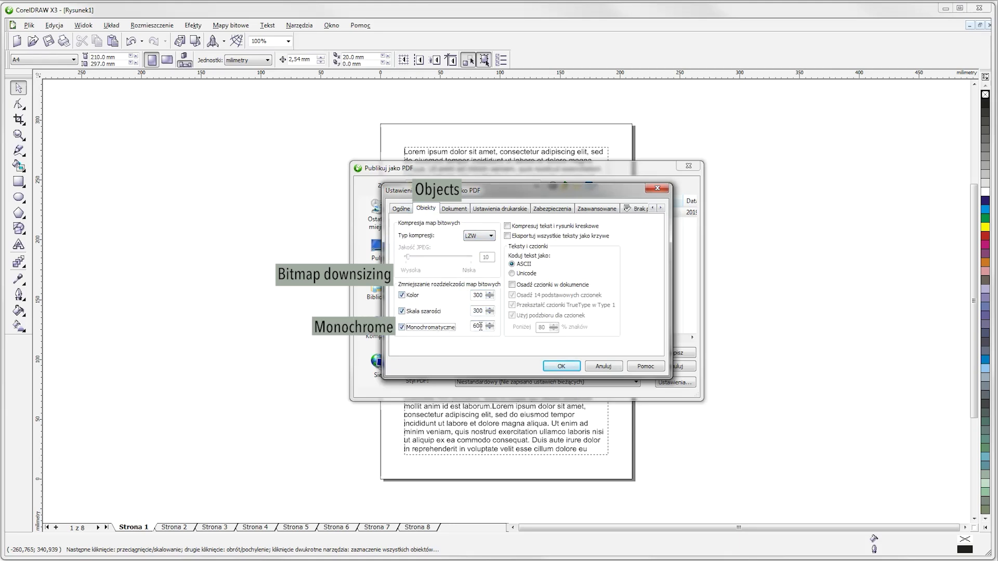
- Compress text and line art, embed fonts subset below 99%, and keep text as text
left_click(508, 227)
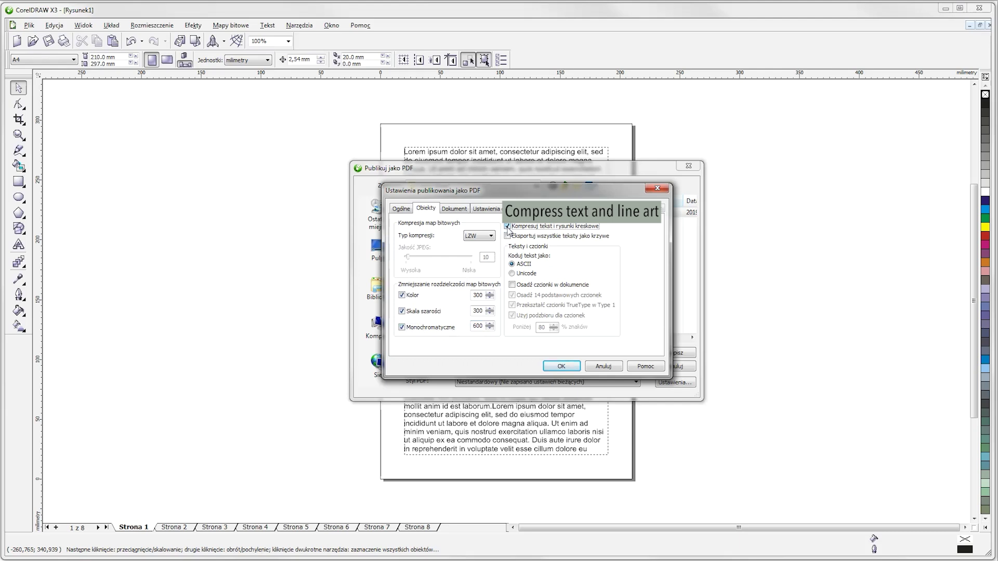
left_click(512, 285)
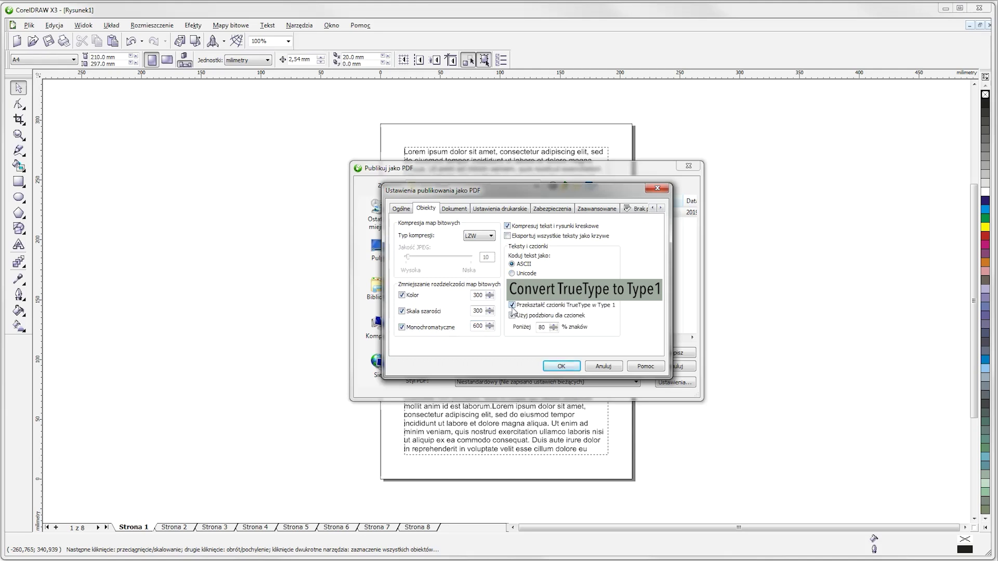
double_click(547, 329)
type("99")
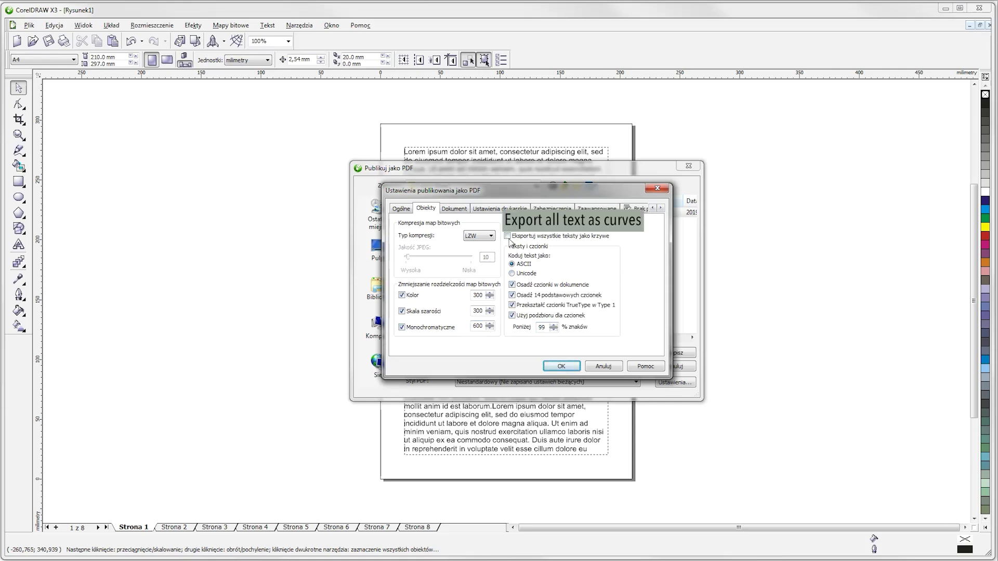
left_click(508, 237)
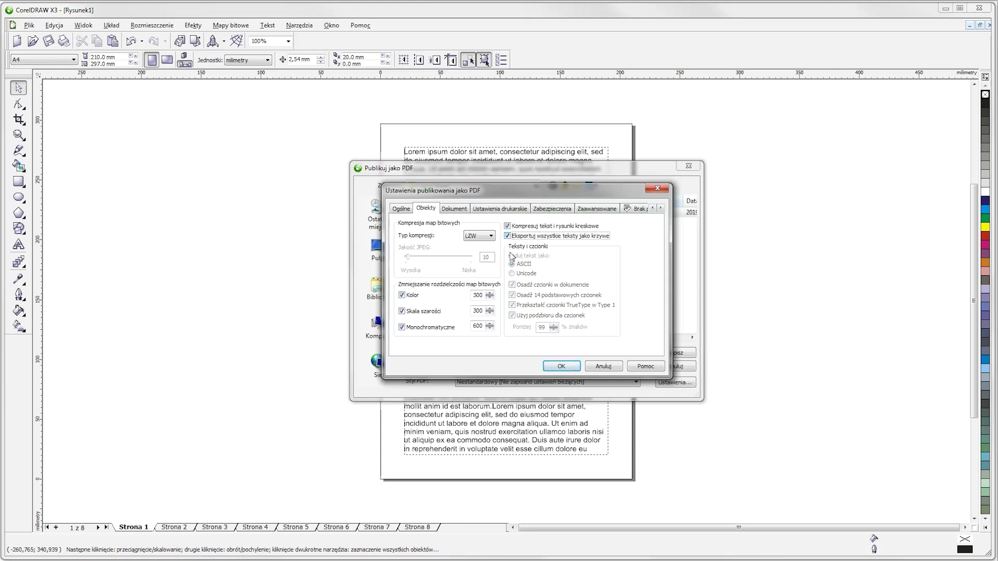
left_click(508, 237)
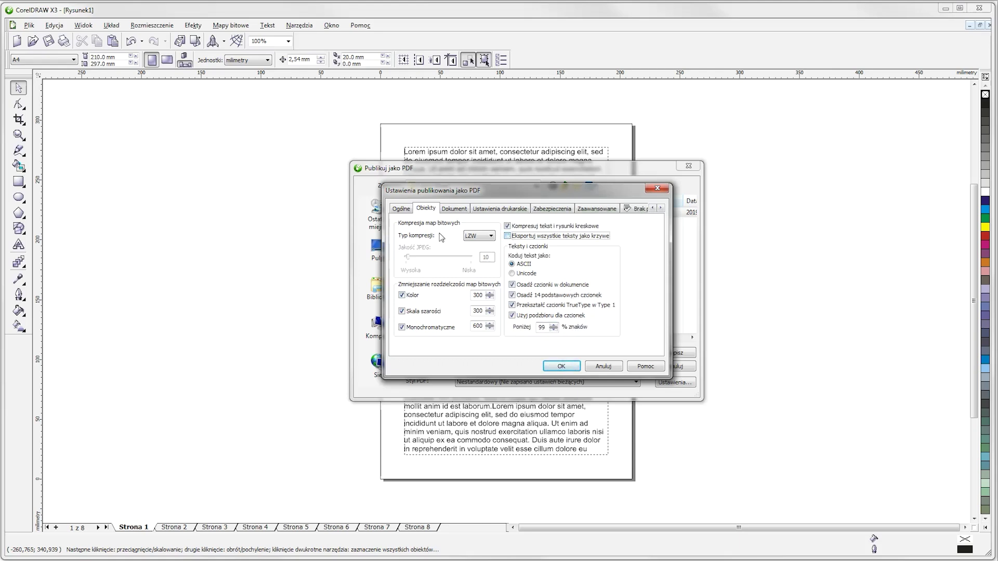
left_click(454, 209)
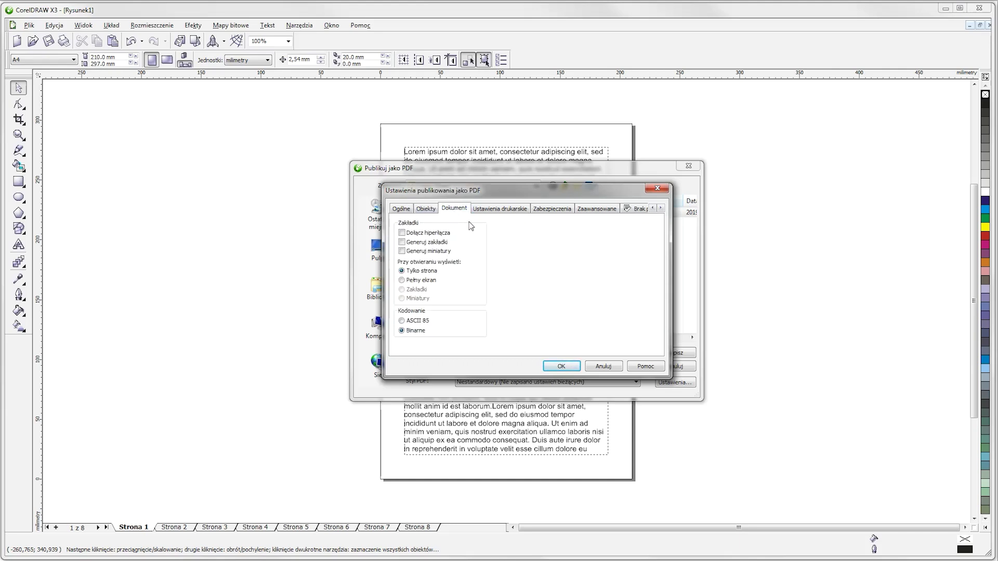
- Enable a 3 mm bleed margin in CorelDRAW's Prepress PDF settings
left_click(490, 211)
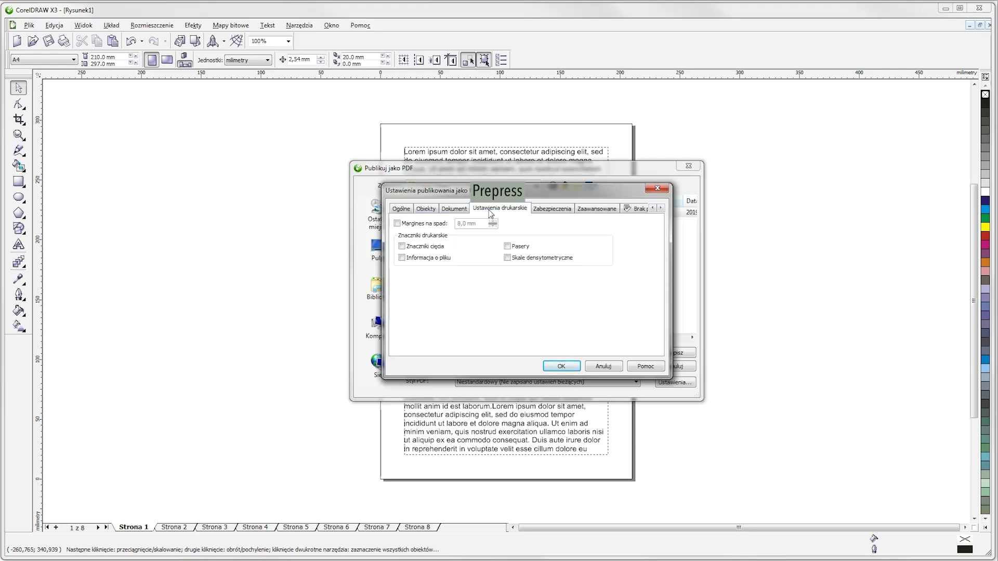
left_click(419, 225)
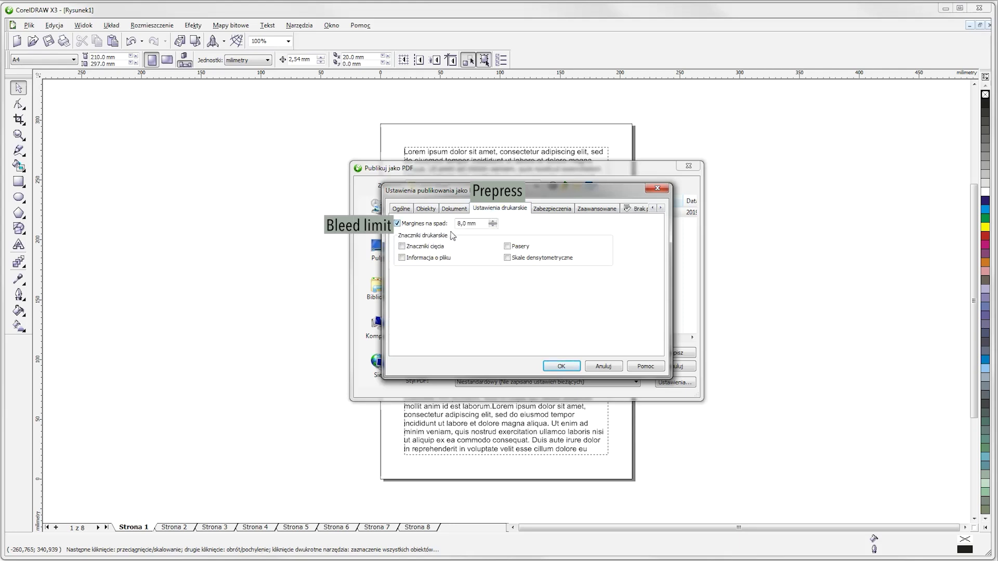
left_click_drag(466, 228, 452, 228)
type("3")
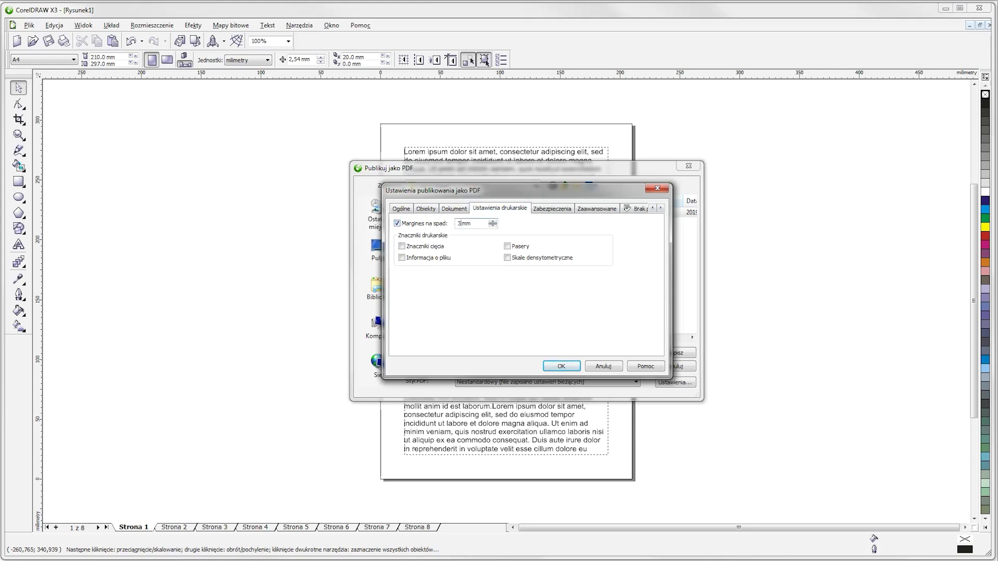
key("Tab")
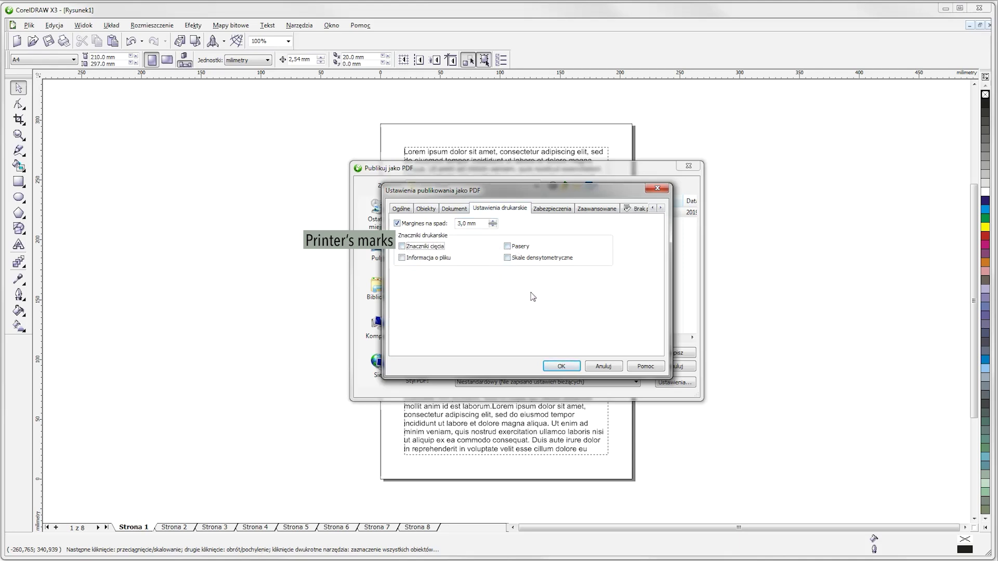
left_click(558, 210)
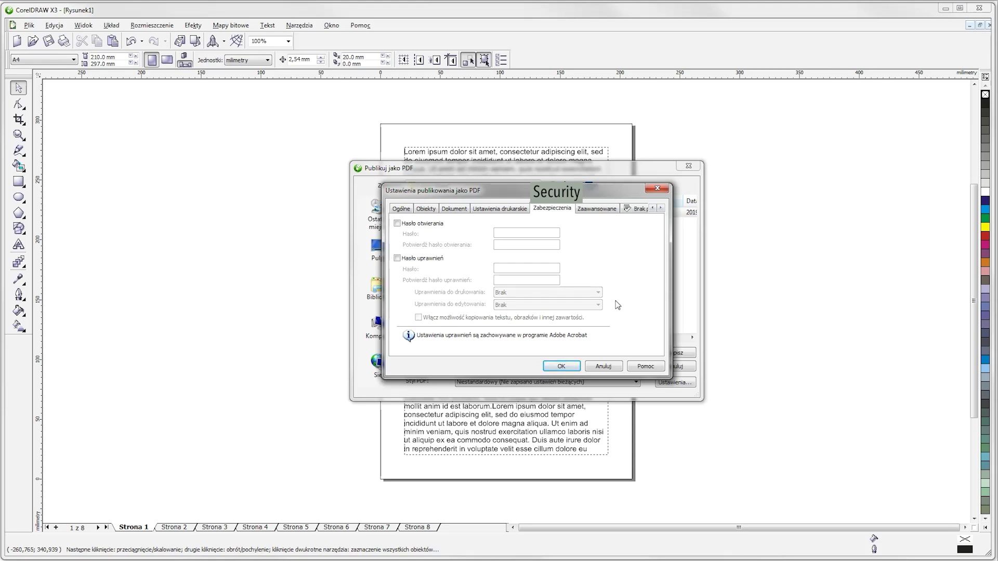
- Preserve document overprints and output all objects as CMYK in the Advanced PDF settings
left_click(605, 211)
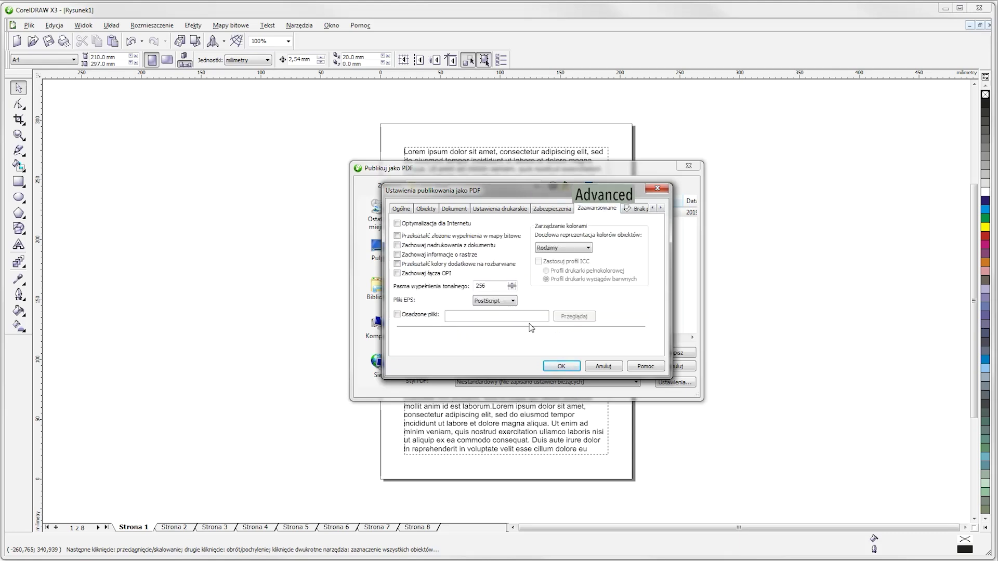
left_click(398, 246)
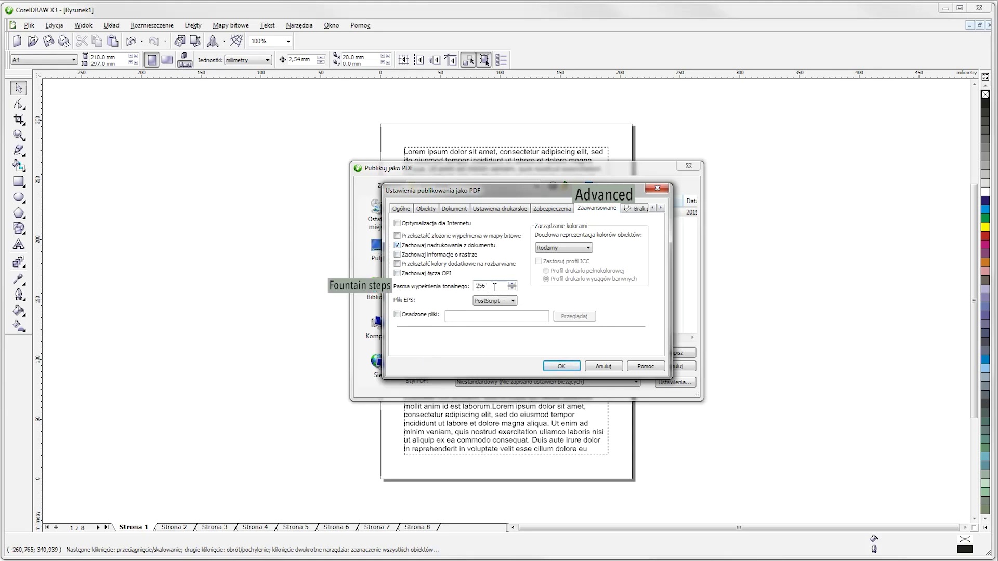
left_click(576, 252)
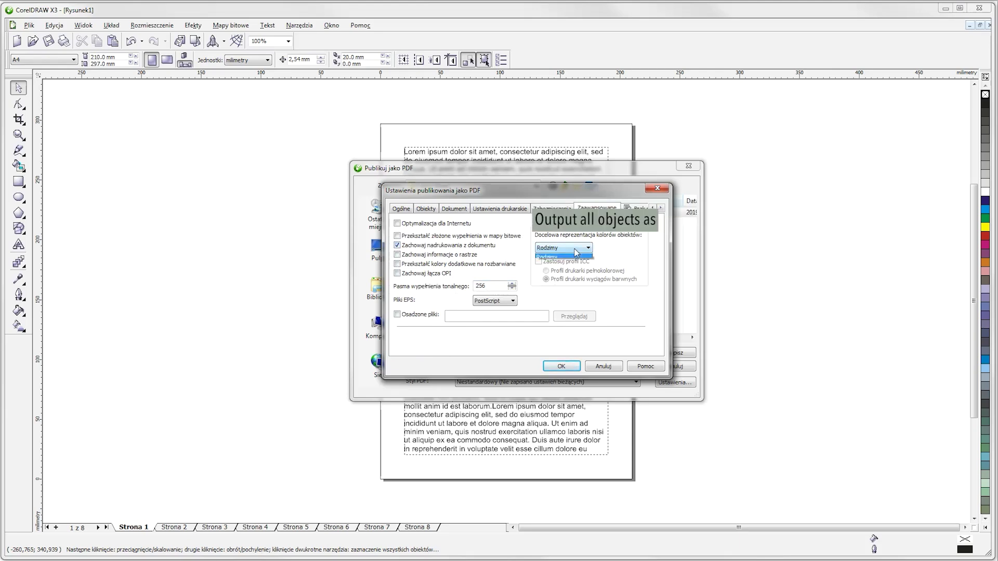
left_click(570, 265)
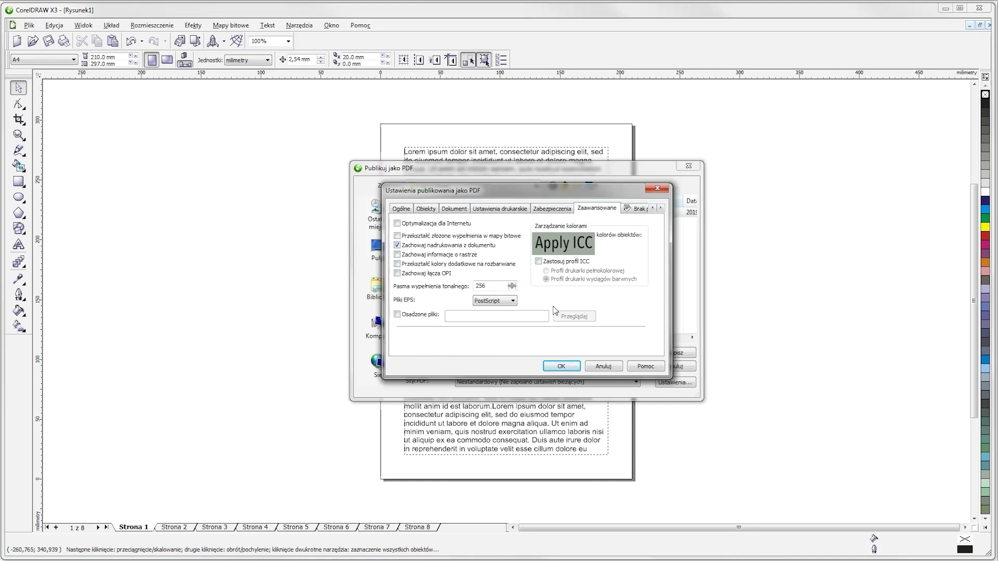
- Accept the PDF settings and open Totem's Video tutorials page under Guide in the browser
left_click(562, 367)
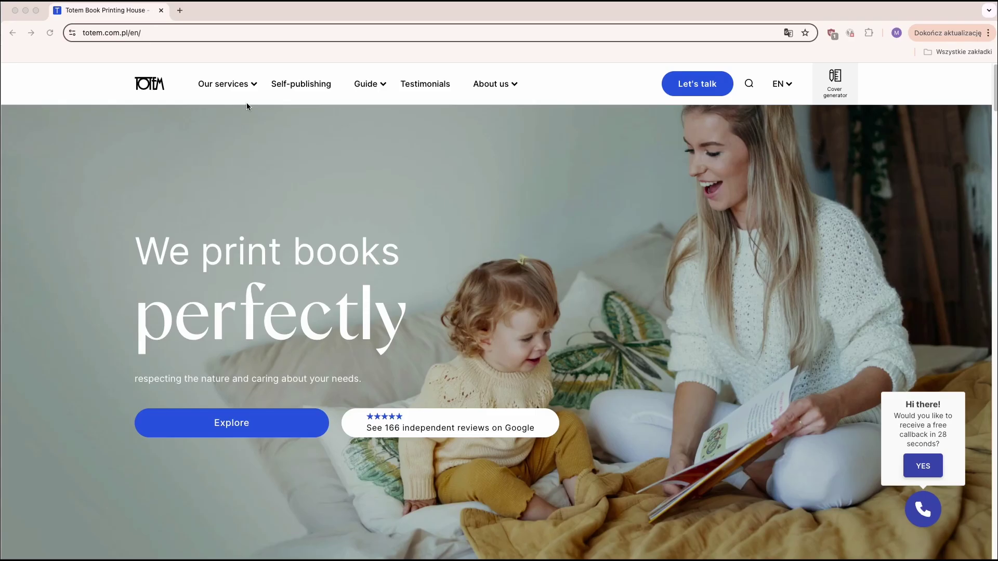
mouse_move(372, 85)
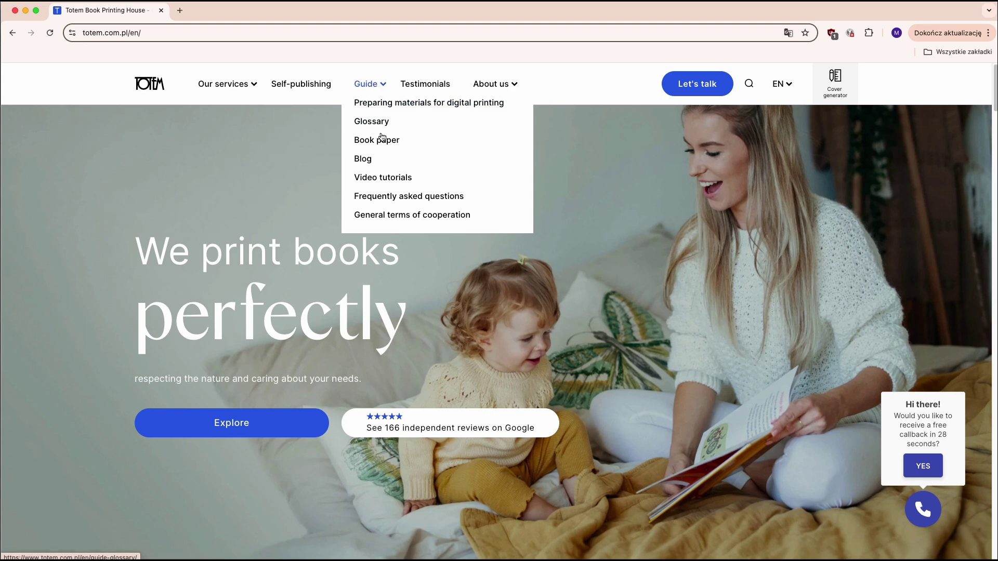
left_click(391, 180)
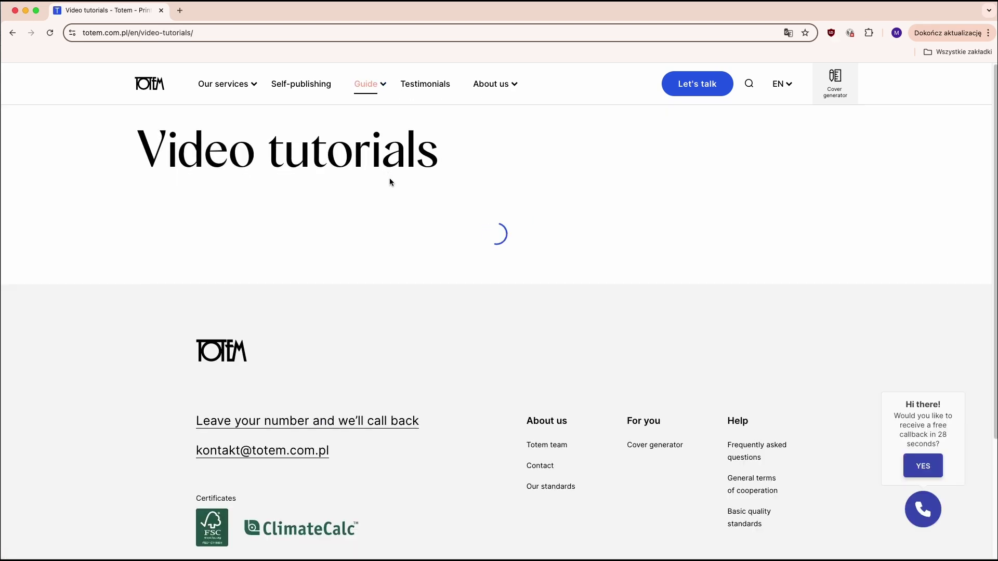